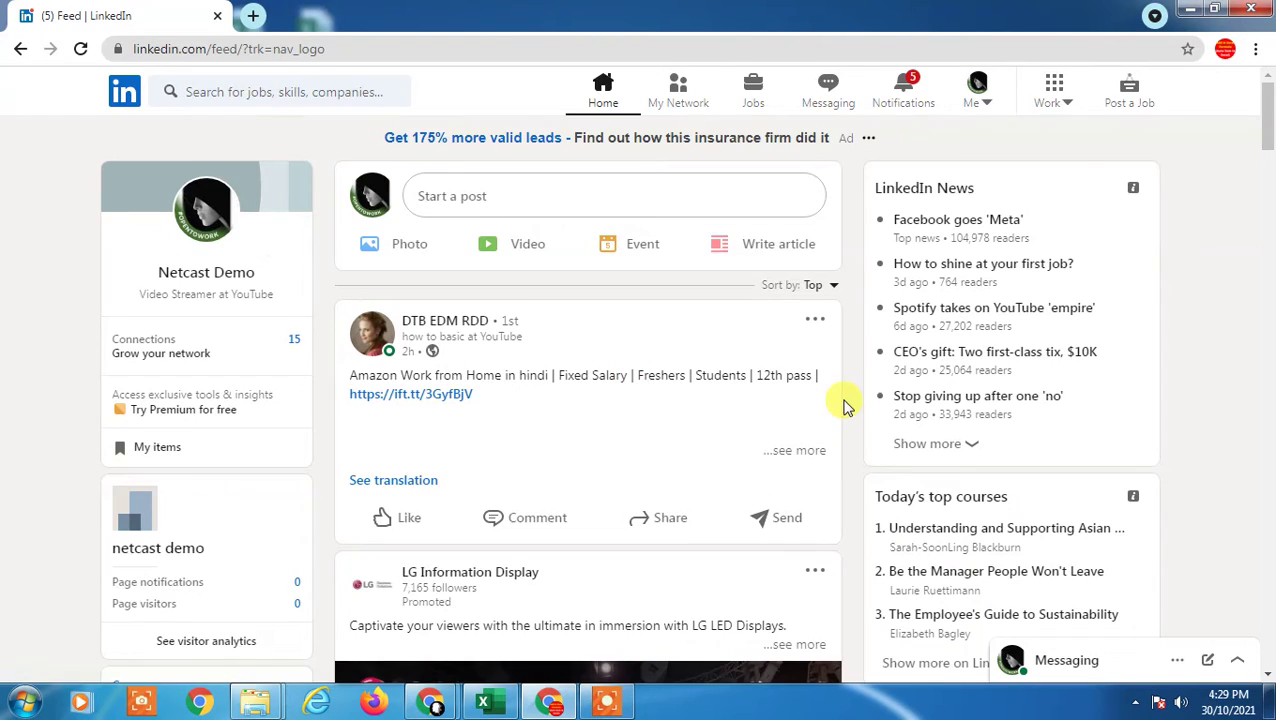
{"action": "scroll", "coordinate": [558, 384], "scroll_direction": "down", "scroll_amount": 8}
{"action": "scroll", "coordinate": [540, 384], "scroll_direction": "up", "scroll_amount": 10}
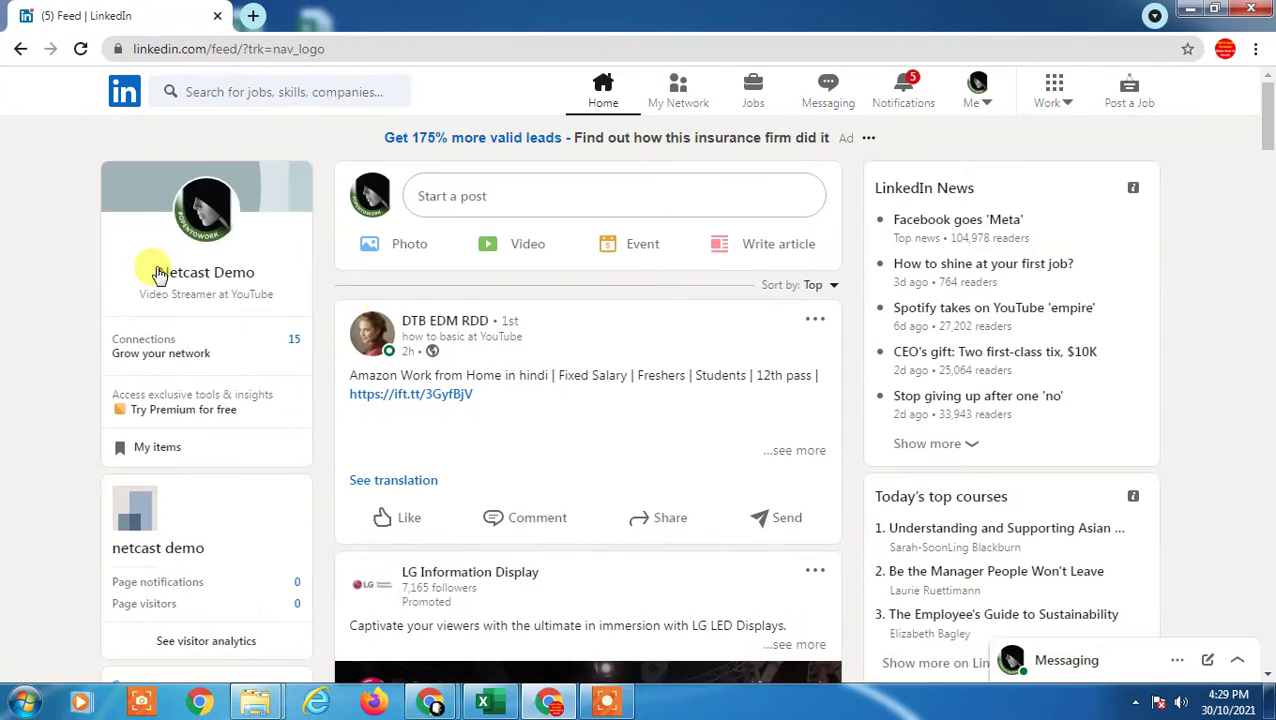
{"action": "scroll", "coordinate": [1262, 110], "scroll_direction": "down", "scroll_amount": 5}
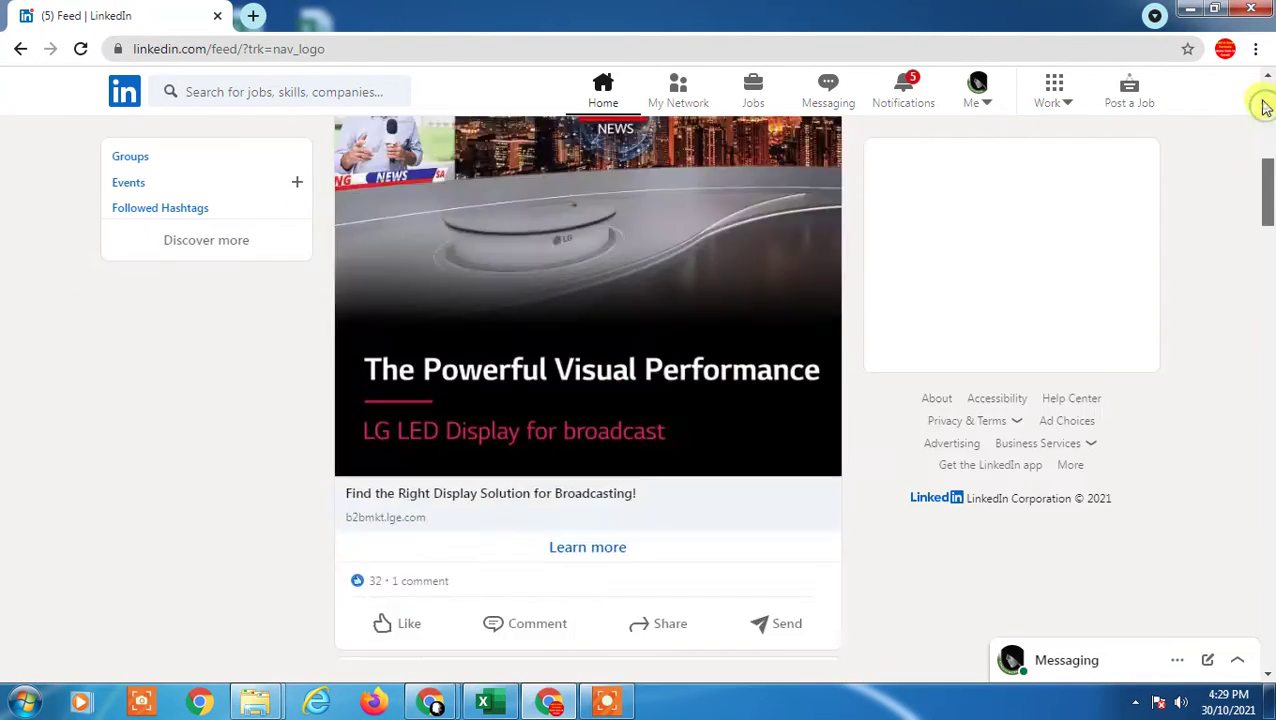
{"action": "scroll", "coordinate": [1259, 105], "scroll_direction": "up", "scroll_amount": 5}
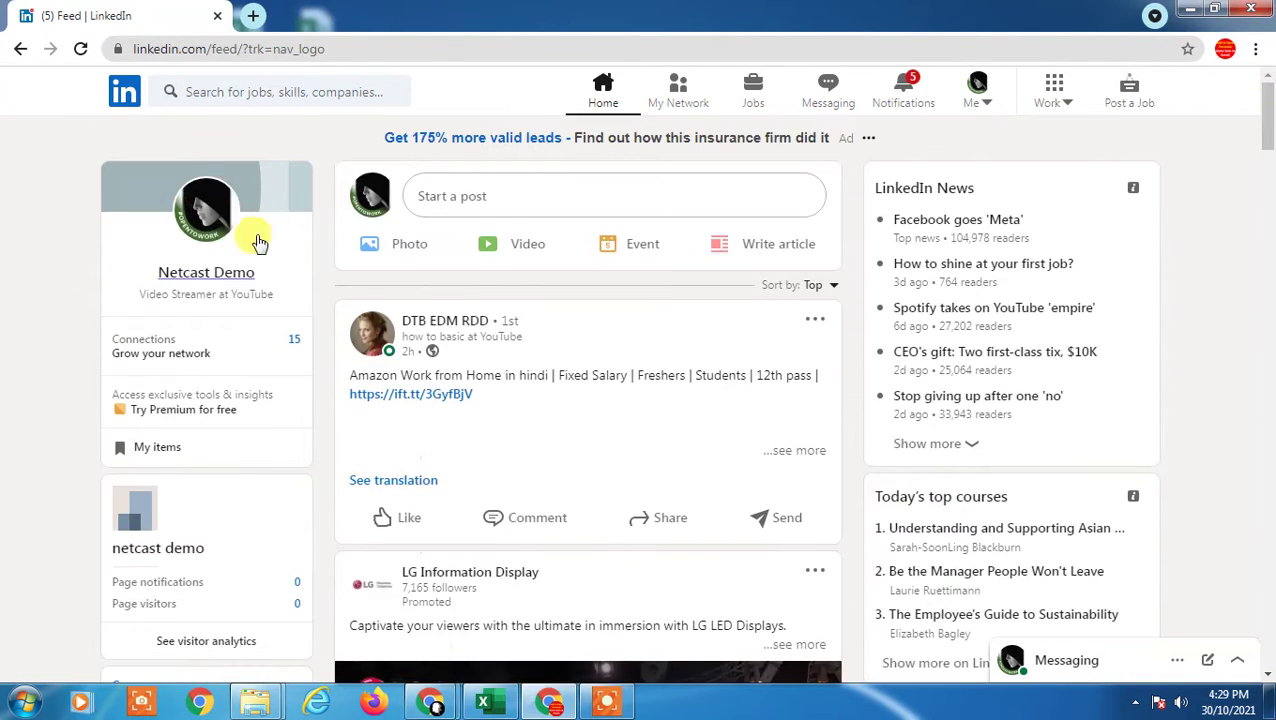
Step: Open the account's own profile page and examine its introduction, dashboard, activity, experience and certifications sections
{"action": "left_click", "coordinate": [210, 280]}
{"action": "scroll", "coordinate": [393, 278], "scroll_direction": "down", "scroll_amount": 2}
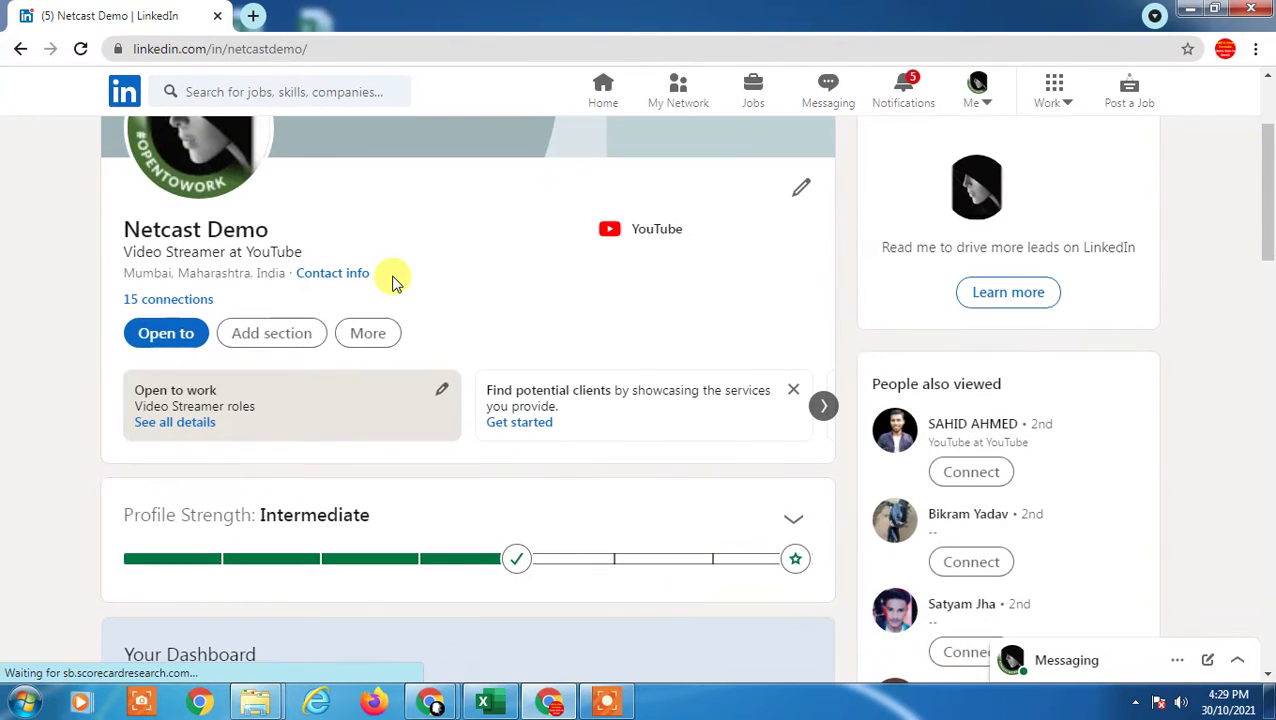
{"action": "scroll", "coordinate": [536, 328], "scroll_direction": "down", "scroll_amount": 8}
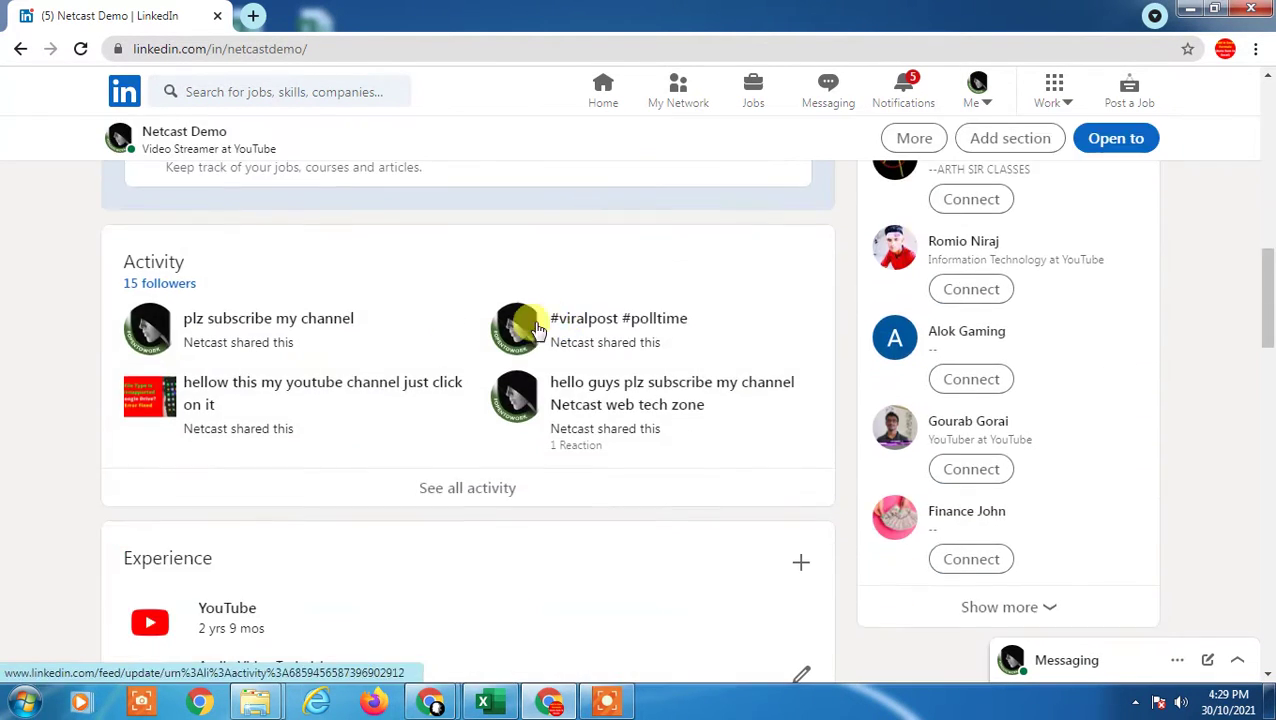
{"action": "left_click_drag", "start_coordinate": [135, 232], "coordinate": [82, 298]}
{"action": "left_click", "coordinate": [82, 298]}
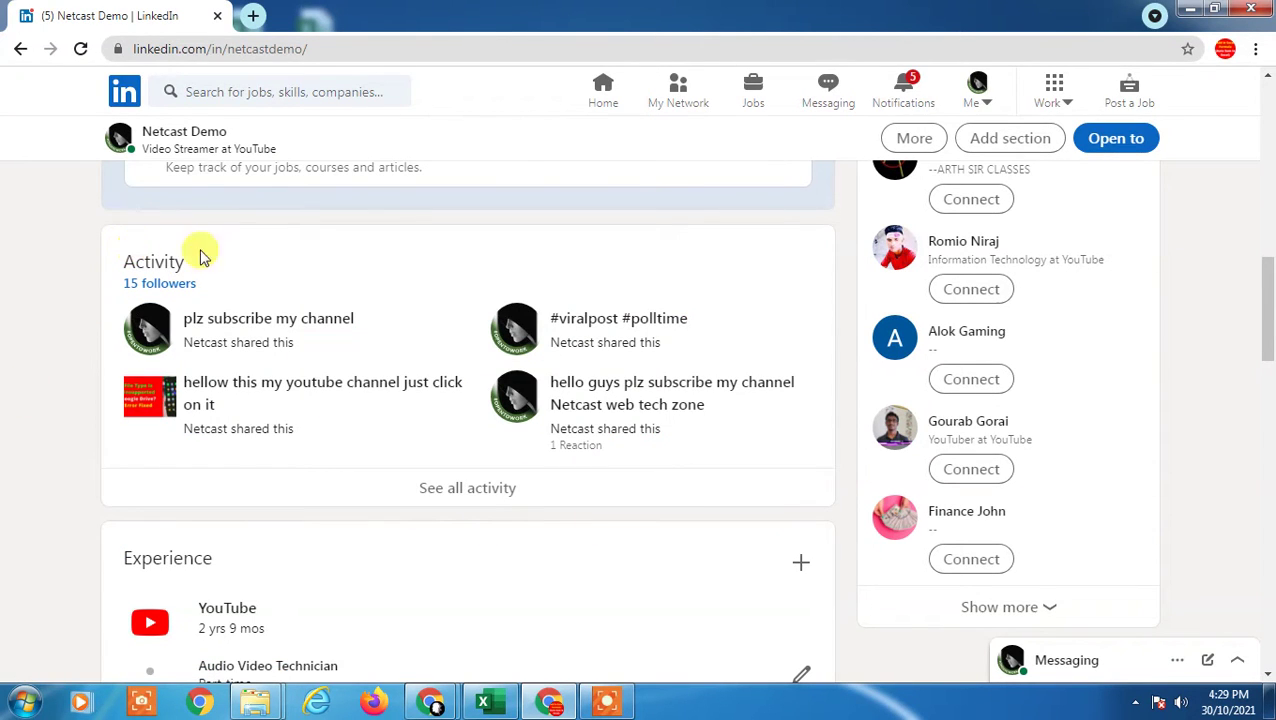
{"action": "scroll", "coordinate": [360, 295], "scroll_direction": "up", "scroll_amount": 5}
{"action": "scroll", "coordinate": [378, 300], "scroll_direction": "up", "scroll_amount": 4}
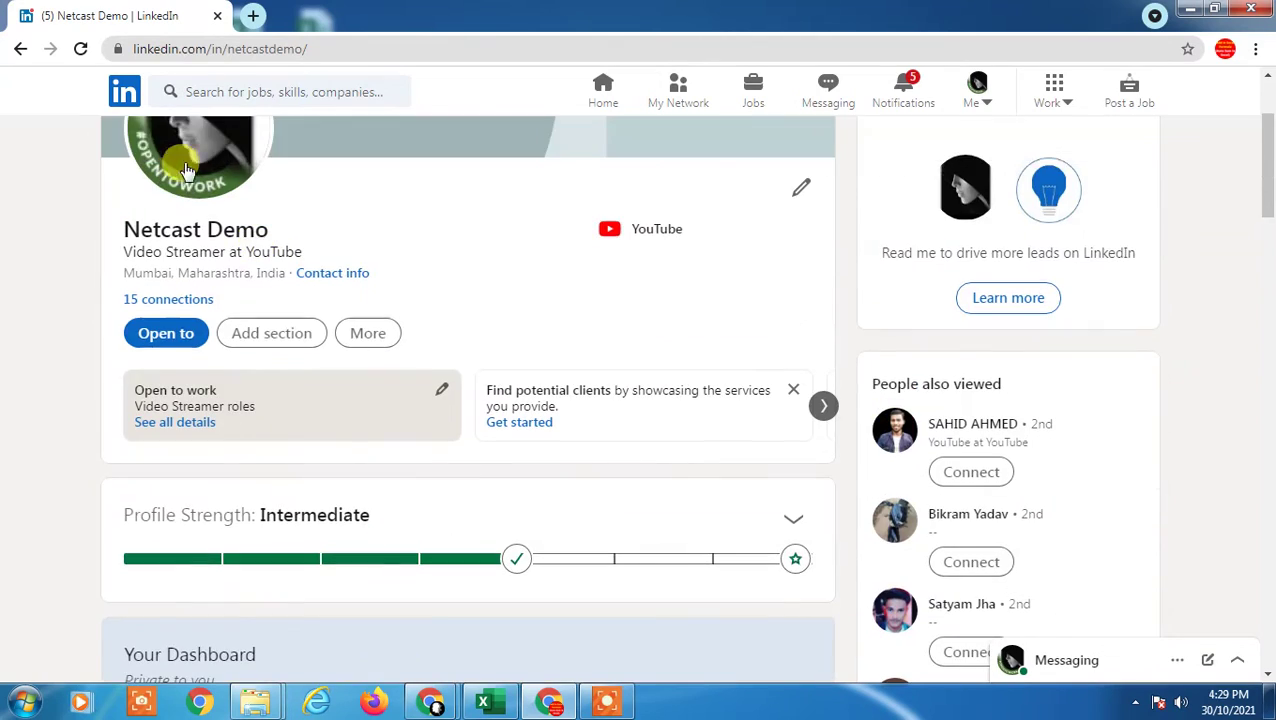
{"action": "scroll", "coordinate": [419, 393], "scroll_direction": "down", "scroll_amount": 6}
{"action": "scroll", "coordinate": [290, 421], "scroll_direction": "down", "scroll_amount": 3}
{"action": "scroll", "coordinate": [372, 420], "scroll_direction": "up", "scroll_amount": 8}
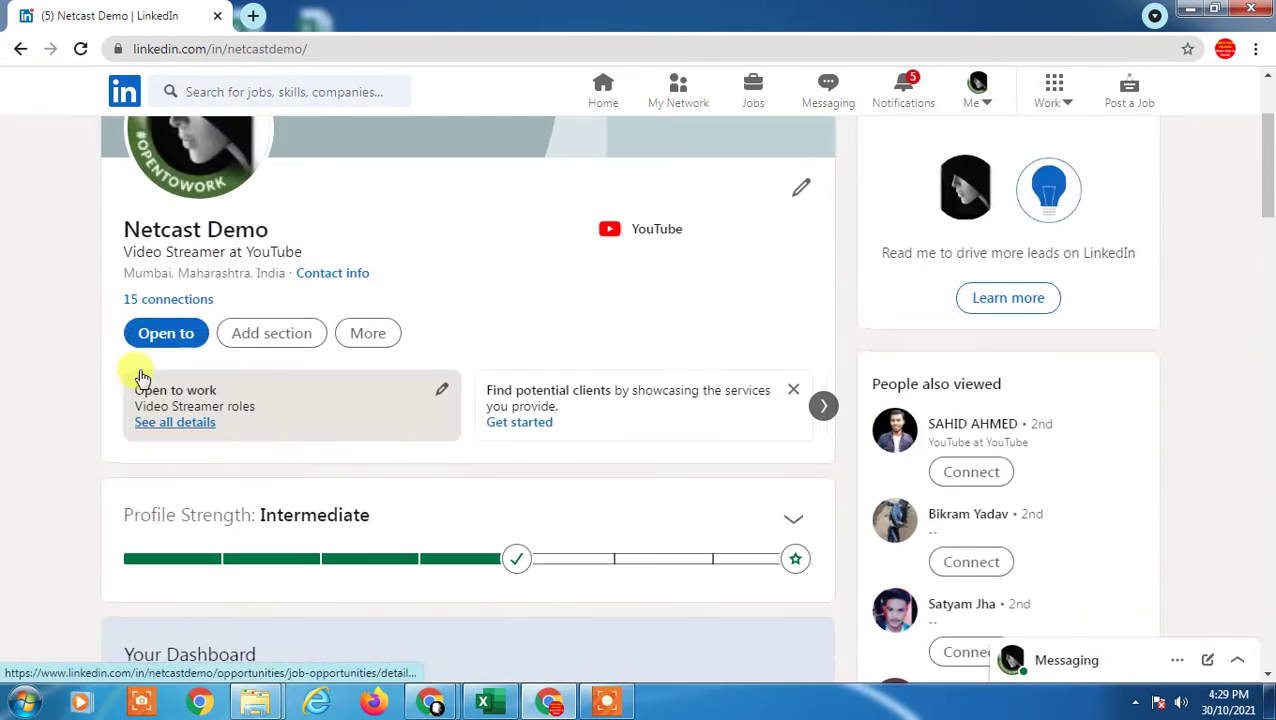
{"action": "scroll", "coordinate": [598, 393], "scroll_direction": "down", "scroll_amount": 10}
{"action": "scroll", "coordinate": [296, 362], "scroll_direction": "down", "scroll_amount": 10}
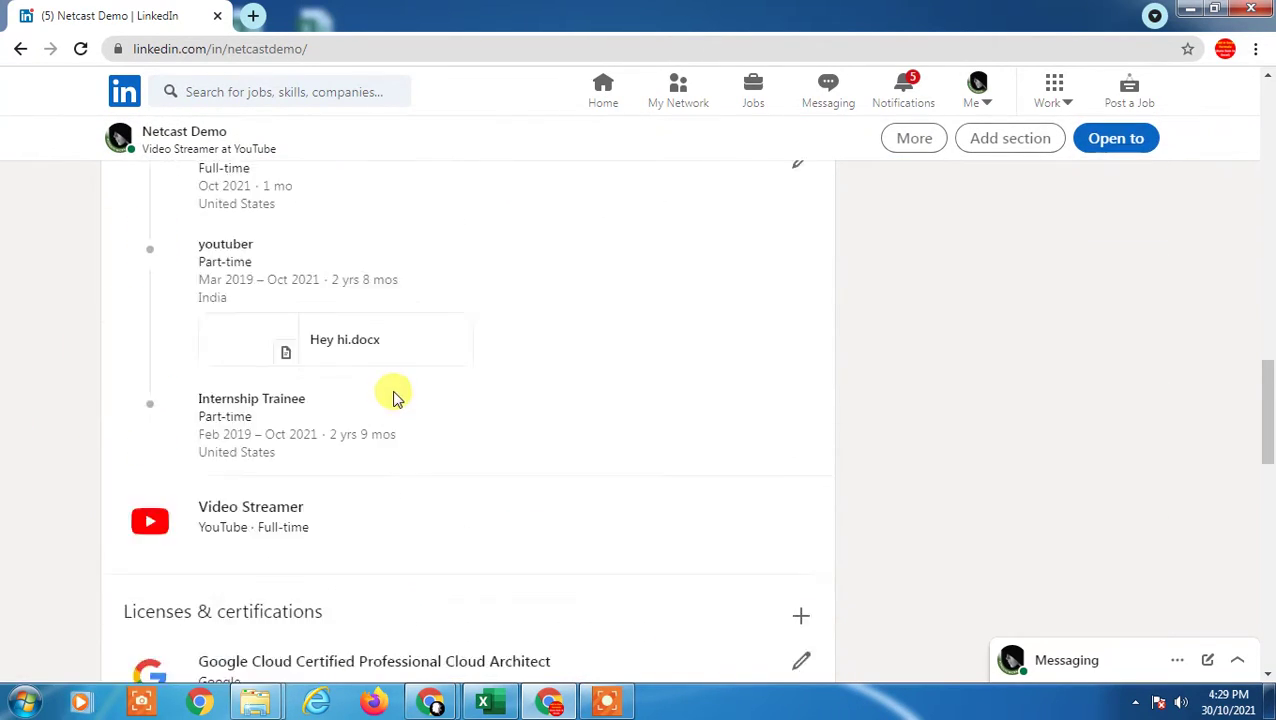
{"action": "scroll", "coordinate": [162, 456], "scroll_direction": "up", "scroll_amount": 4}
{"action": "scroll", "coordinate": [160, 458], "scroll_direction": "up", "scroll_amount": 12}
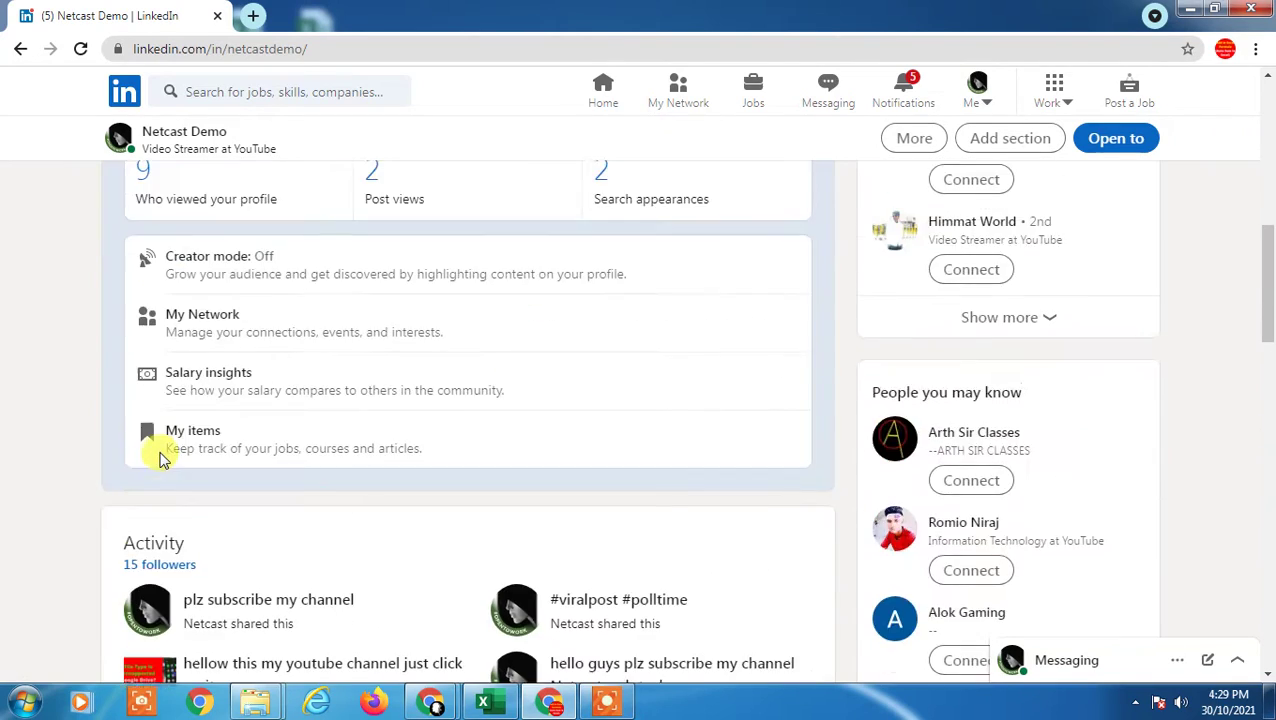
{"action": "scroll", "coordinate": [293, 447], "scroll_direction": "down", "scroll_amount": 12}
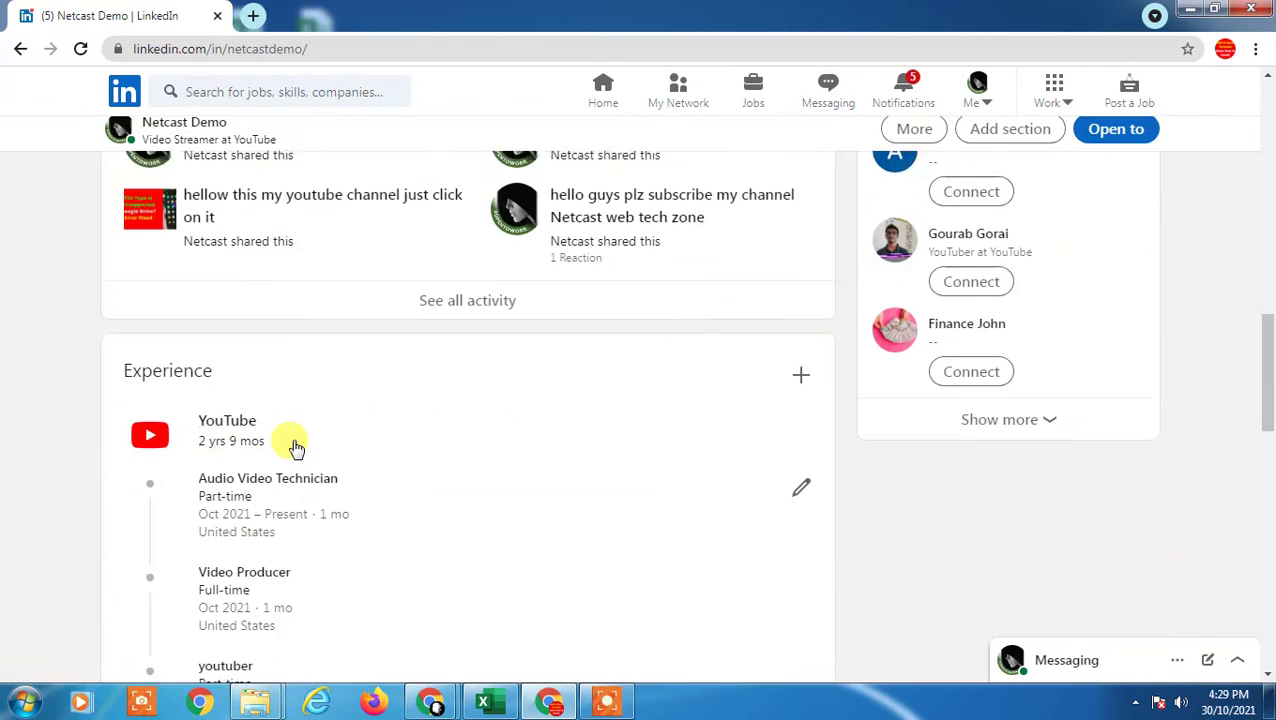
{"action": "scroll", "coordinate": [308, 447], "scroll_direction": "up", "scroll_amount": 4}
{"action": "scroll", "coordinate": [308, 447], "scroll_direction": "up", "scroll_amount": 5}
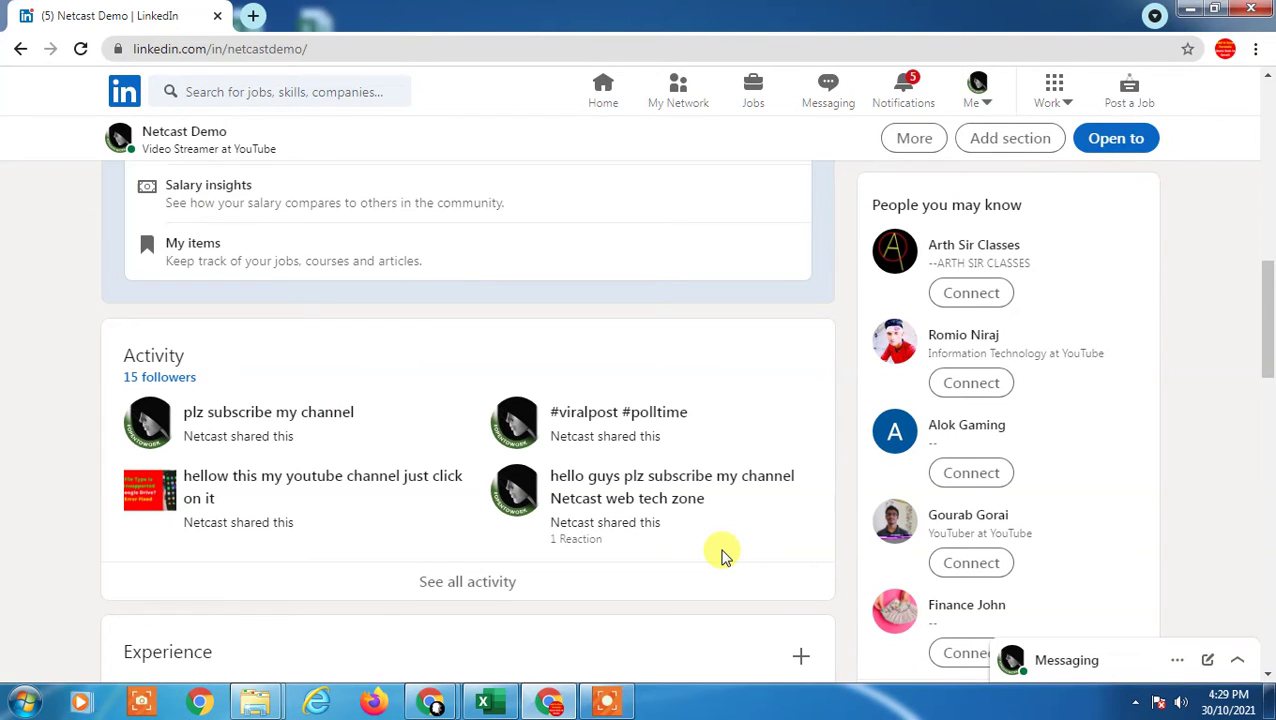
{"action": "scroll", "coordinate": [725, 557], "scroll_direction": "up", "scroll_amount": 8}
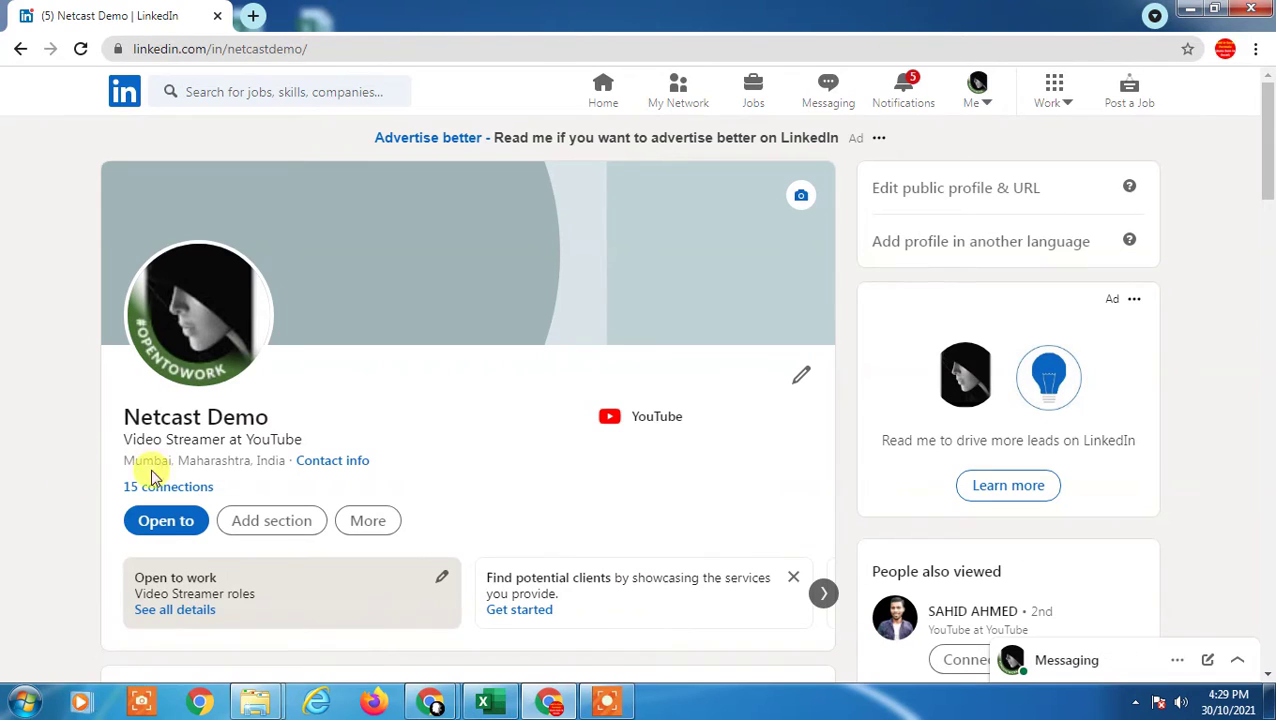
Step: Return to the home feed, reopen the profile page and open its public profile and URL settings
{"action": "left_click", "coordinate": [133, 96]}
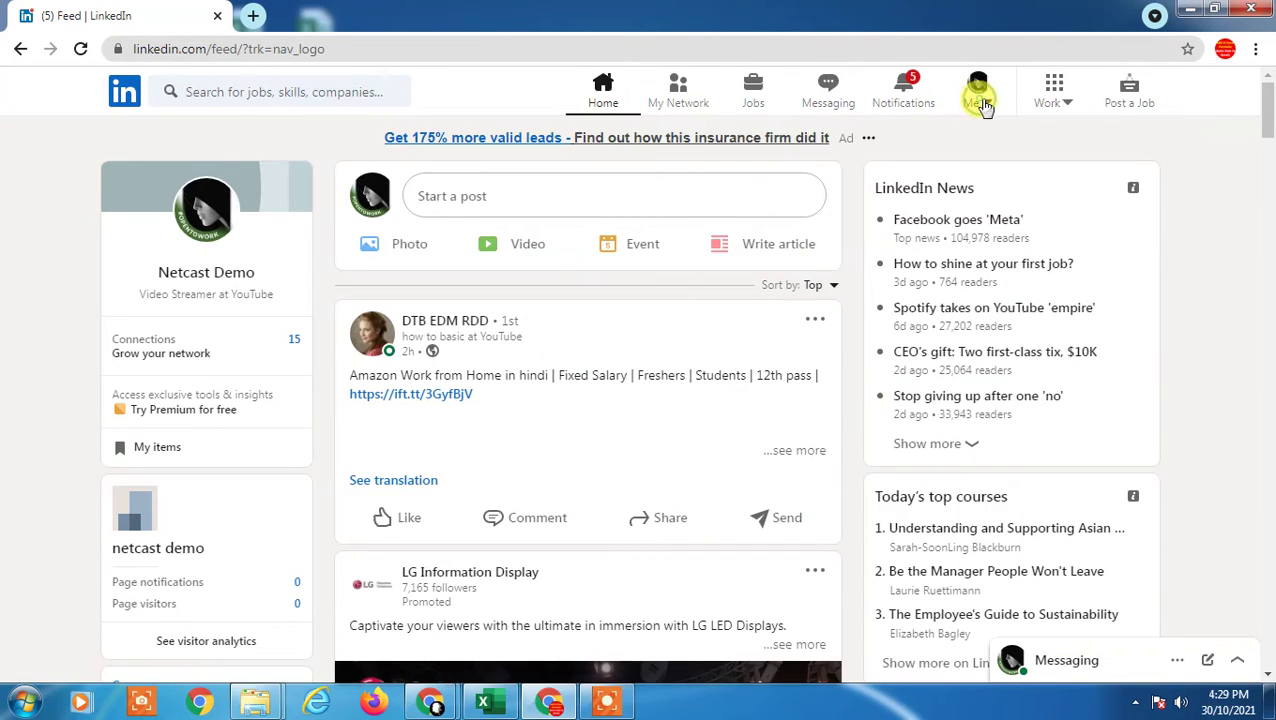
{"action": "left_click", "coordinate": [984, 104]}
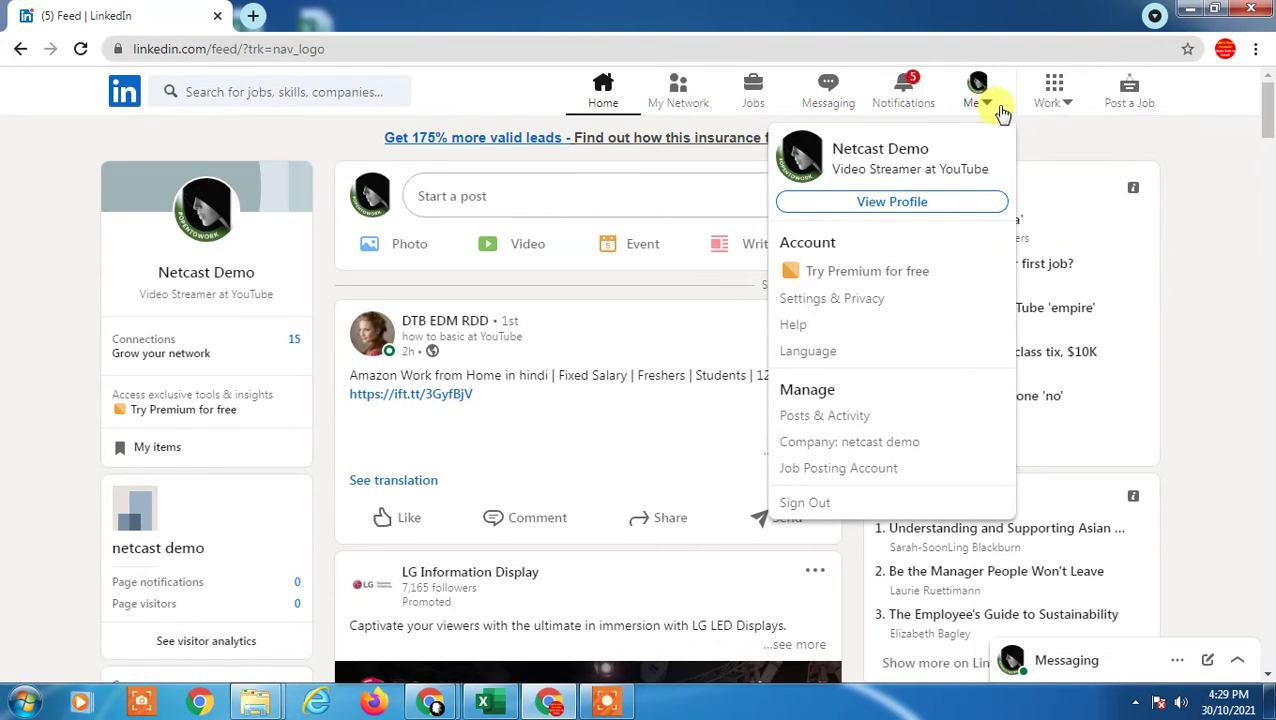
{"action": "left_click", "coordinate": [907, 213]}
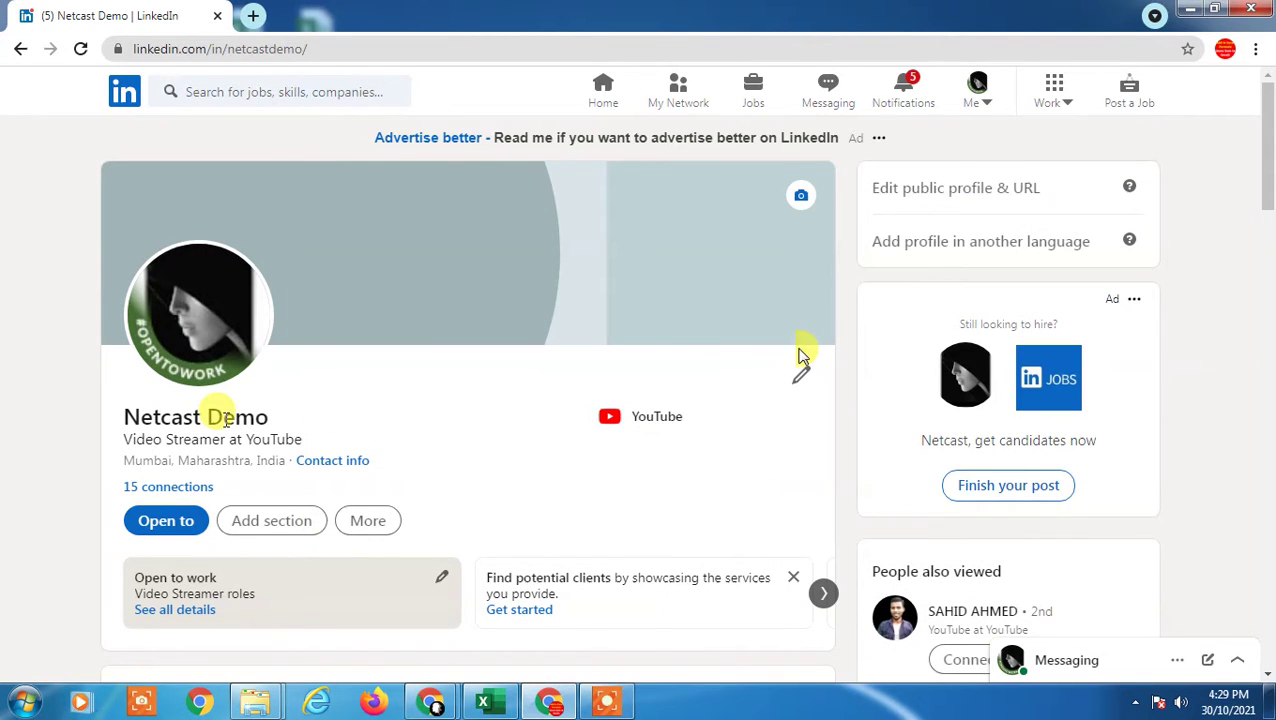
{"action": "left_click", "coordinate": [1017, 190]}
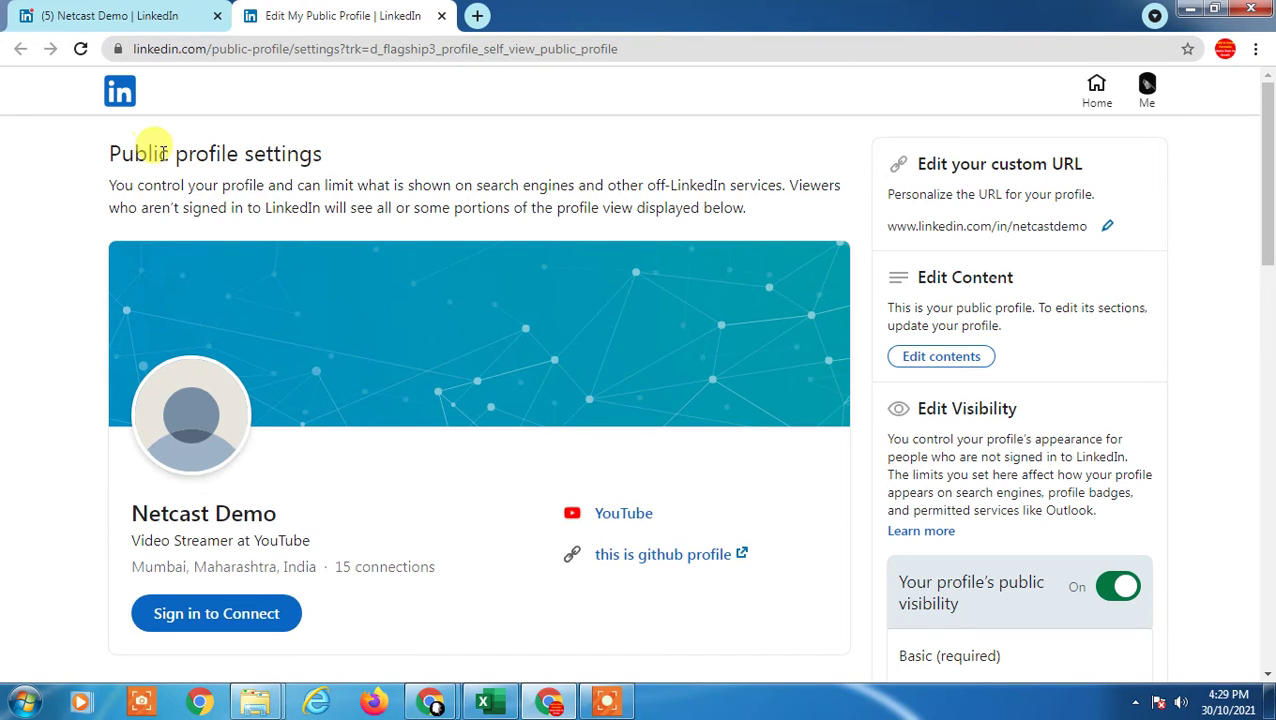
{"action": "left_click_drag", "start_coordinate": [108, 155], "coordinate": [395, 148]}
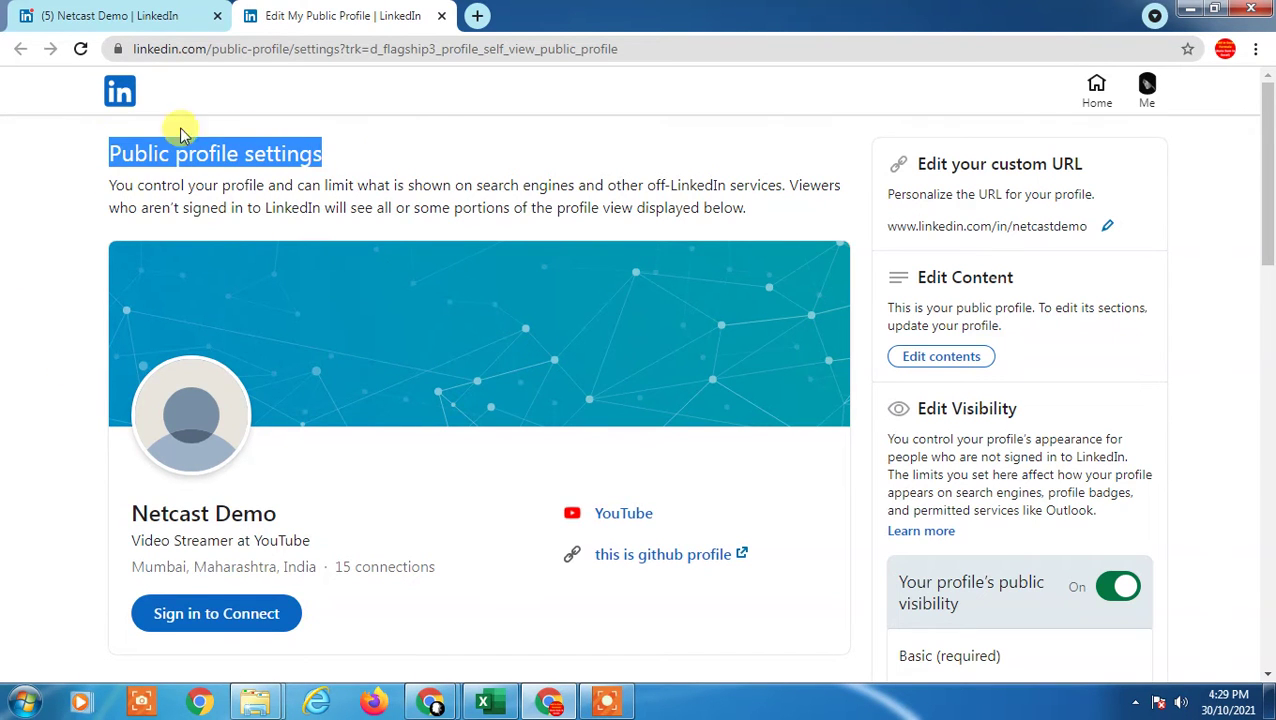
Step: Go back to the profile page and open the account's Settings & Privacy page
{"action": "left_click", "coordinate": [85, 15]}
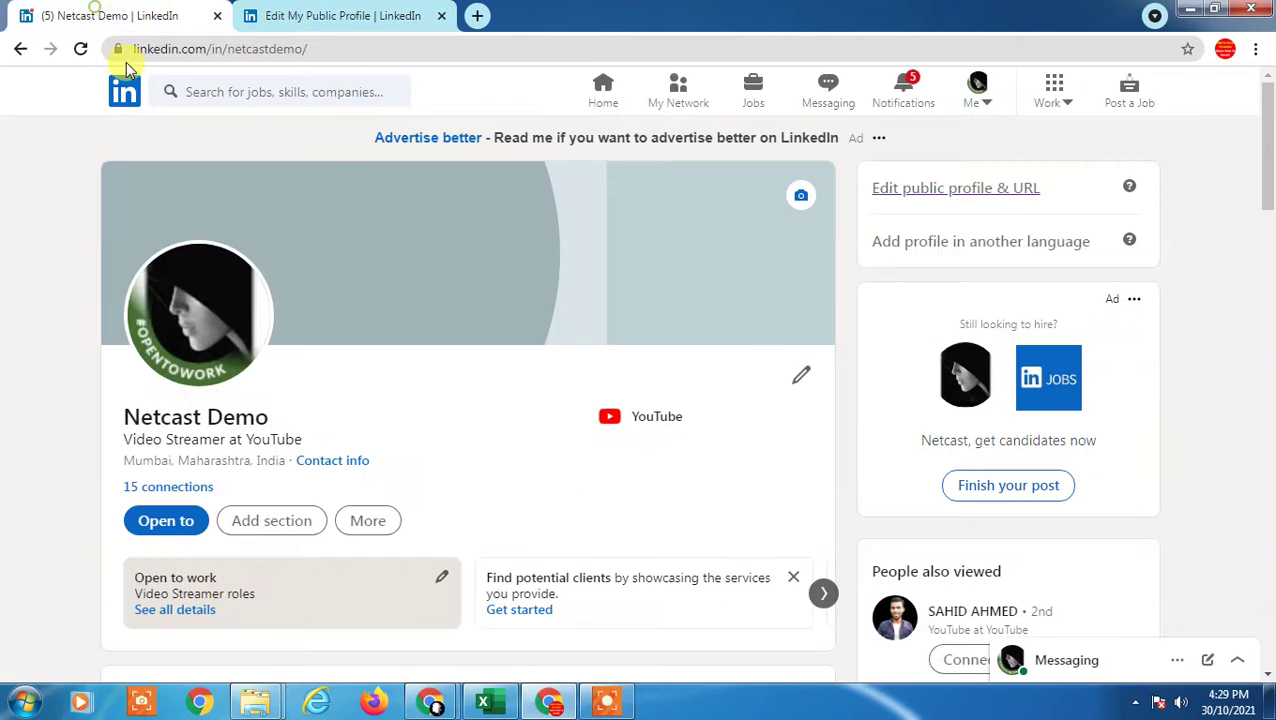
{"action": "left_click", "coordinate": [978, 108]}
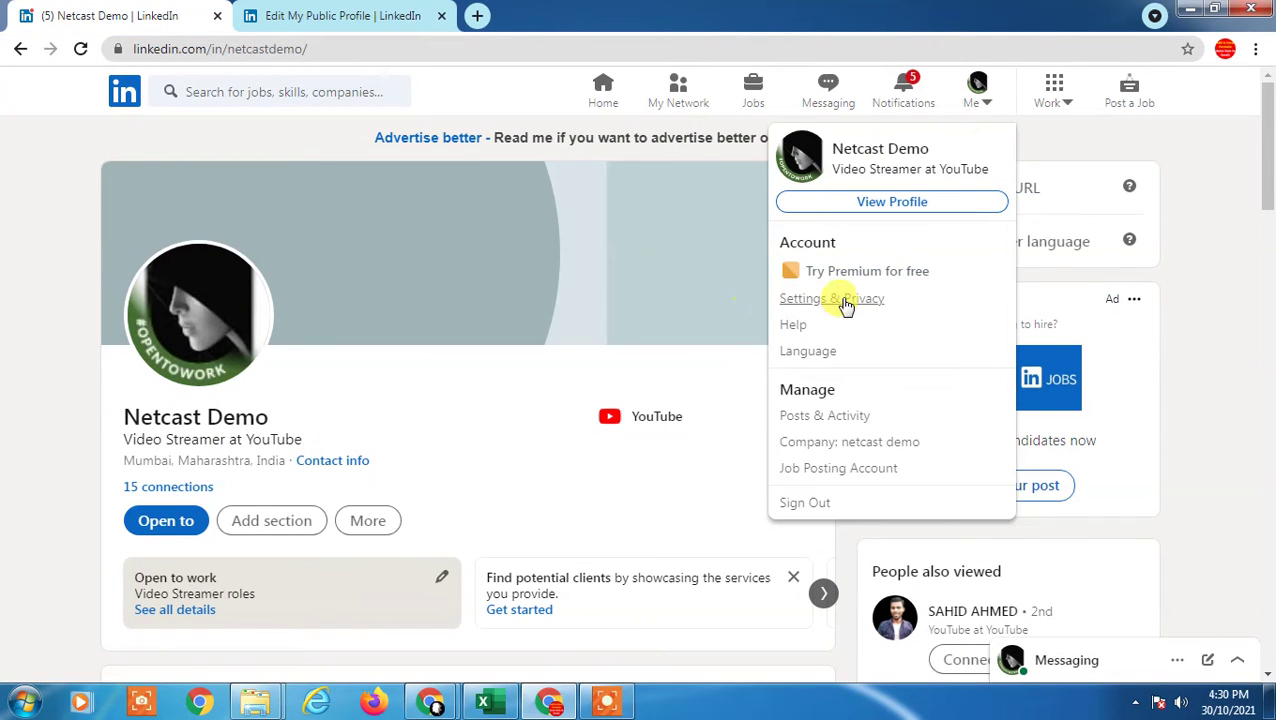
{"action": "left_click", "coordinate": [848, 299]}
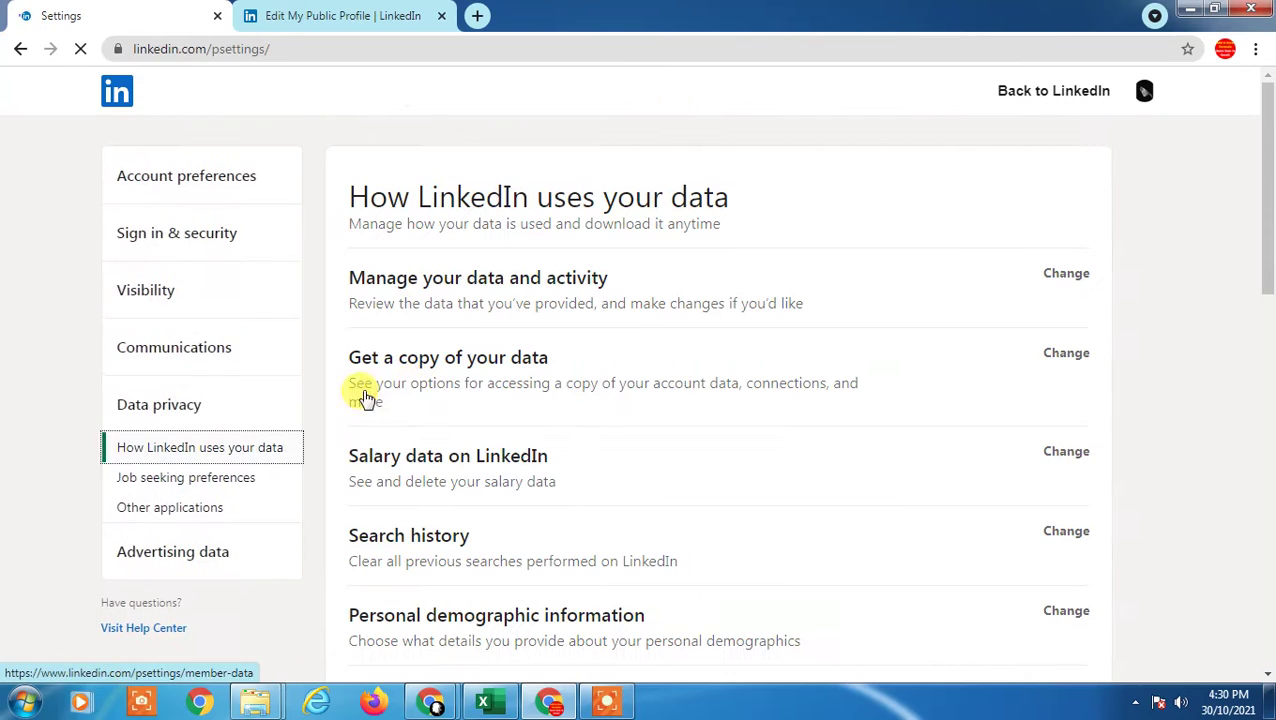
Step: Review the Communications settings down to the Messaging experience section
{"action": "left_click", "coordinate": [226, 330]}
{"action": "scroll", "coordinate": [756, 317], "scroll_direction": "down", "scroll_amount": 6}
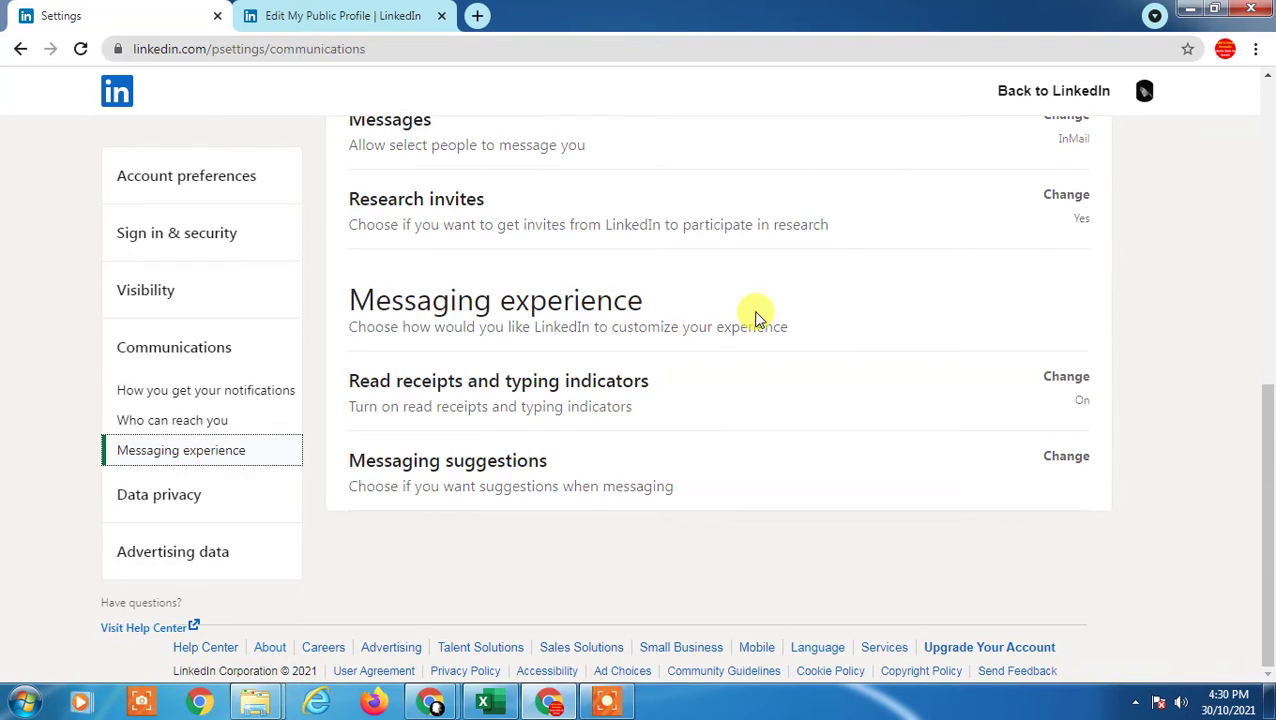
{"action": "scroll", "coordinate": [356, 313], "scroll_direction": "up", "scroll_amount": 6}
Step: Review the Account preferences settings from Profile information down to Account management
{"action": "left_click", "coordinate": [246, 190]}
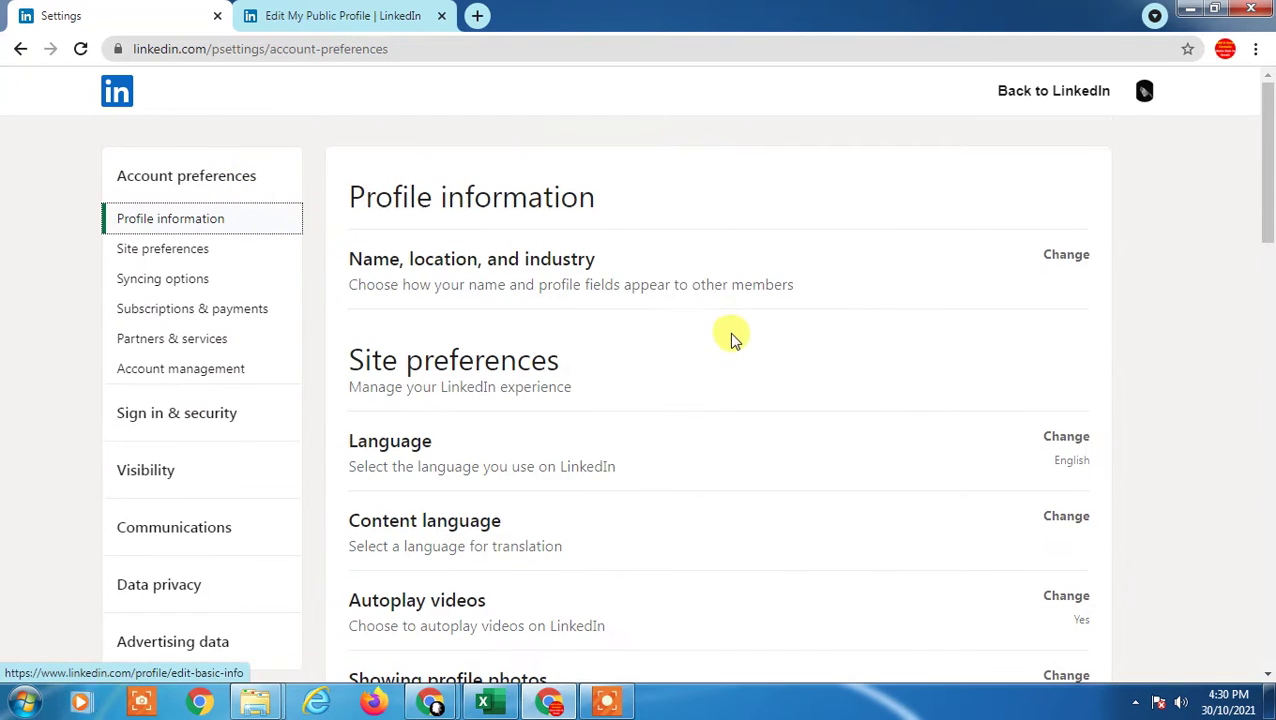
{"action": "scroll", "coordinate": [760, 340], "scroll_direction": "down", "scroll_amount": 4}
{"action": "scroll", "coordinate": [765, 342], "scroll_direction": "down", "scroll_amount": 5}
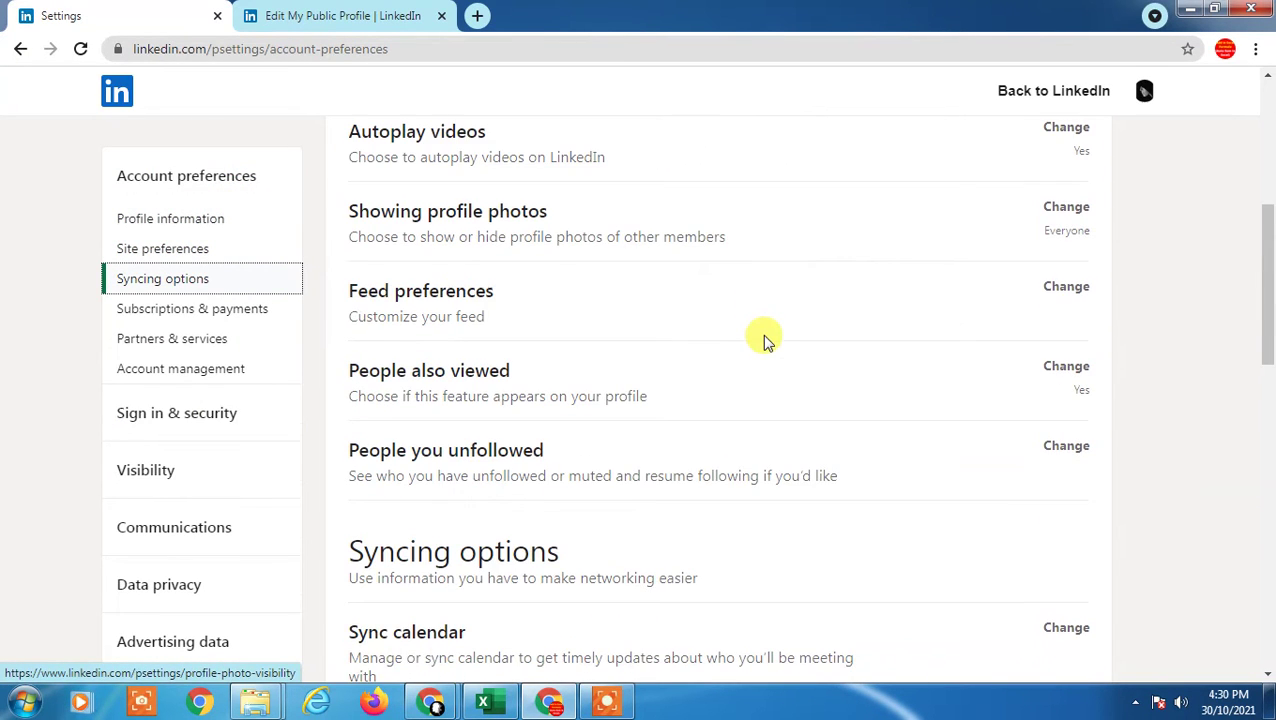
{"action": "scroll", "coordinate": [765, 342], "scroll_direction": "down", "scroll_amount": 8}
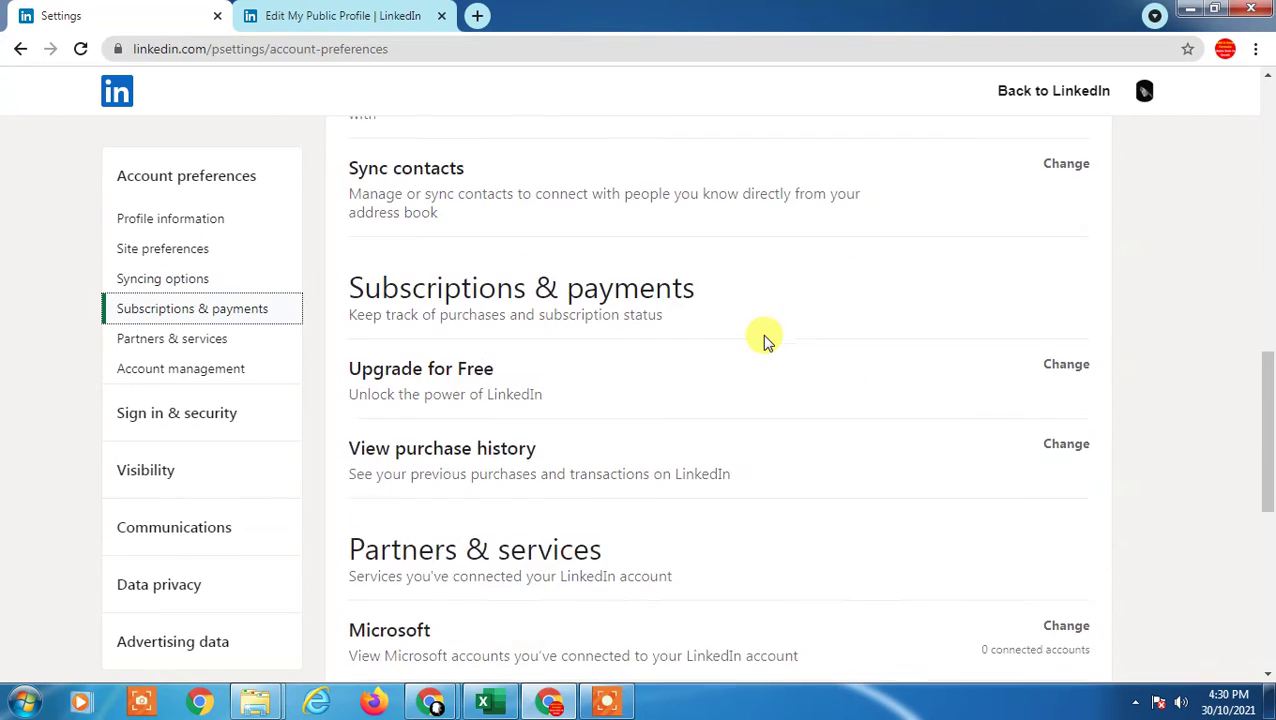
{"action": "scroll", "coordinate": [765, 342], "scroll_direction": "down", "scroll_amount": 1}
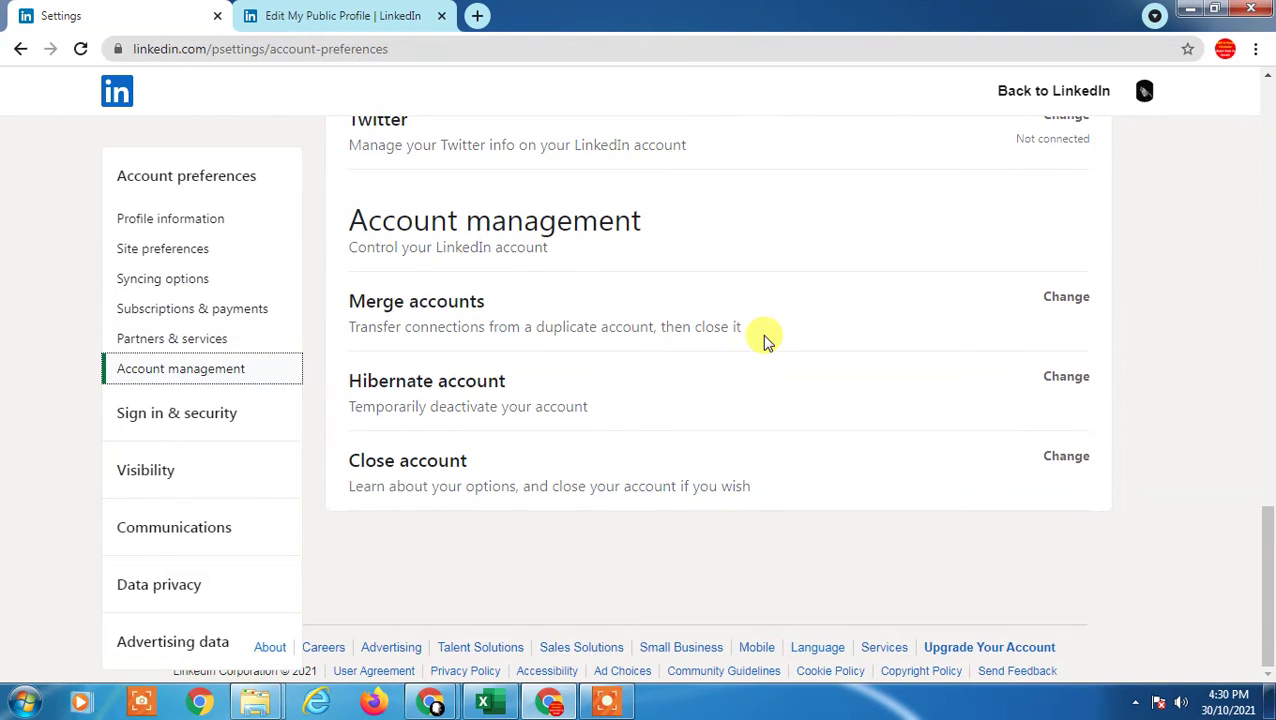
Step: Review the Account access options in the Sign in & security settings
{"action": "left_click", "coordinate": [243, 420]}
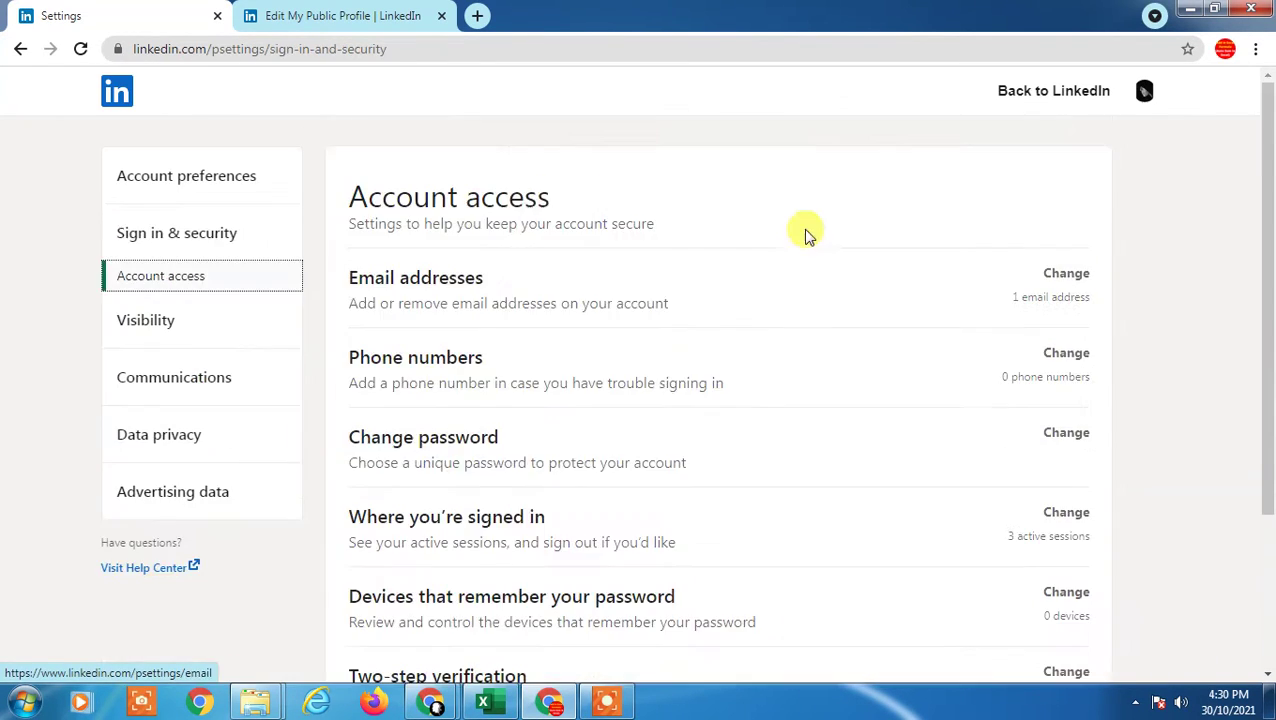
{"action": "scroll", "coordinate": [700, 363], "scroll_direction": "down", "scroll_amount": 1}
{"action": "scroll", "coordinate": [470, 332], "scroll_direction": "up", "scroll_amount": 1}
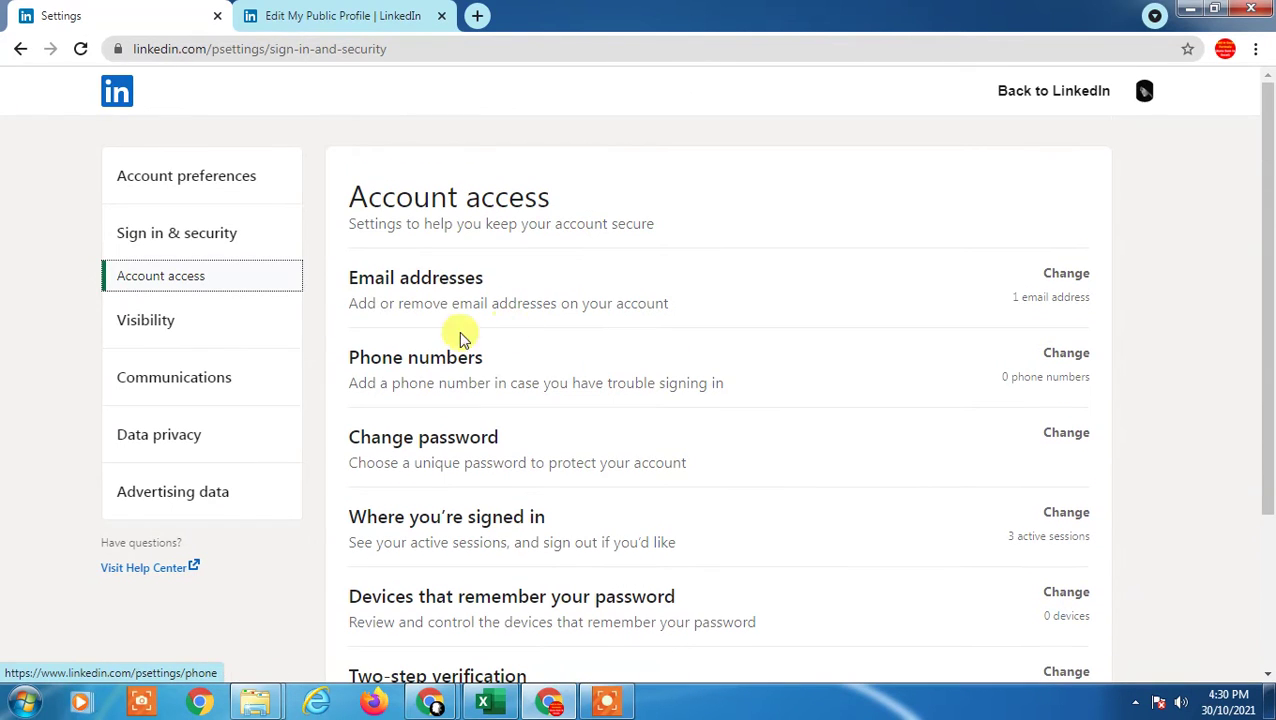
Step: Review the Visibility settings for the profile and network, including the profile discovery and blocking options
{"action": "left_click", "coordinate": [224, 336]}
{"action": "scroll", "coordinate": [731, 314], "scroll_direction": "down", "scroll_amount": 3}
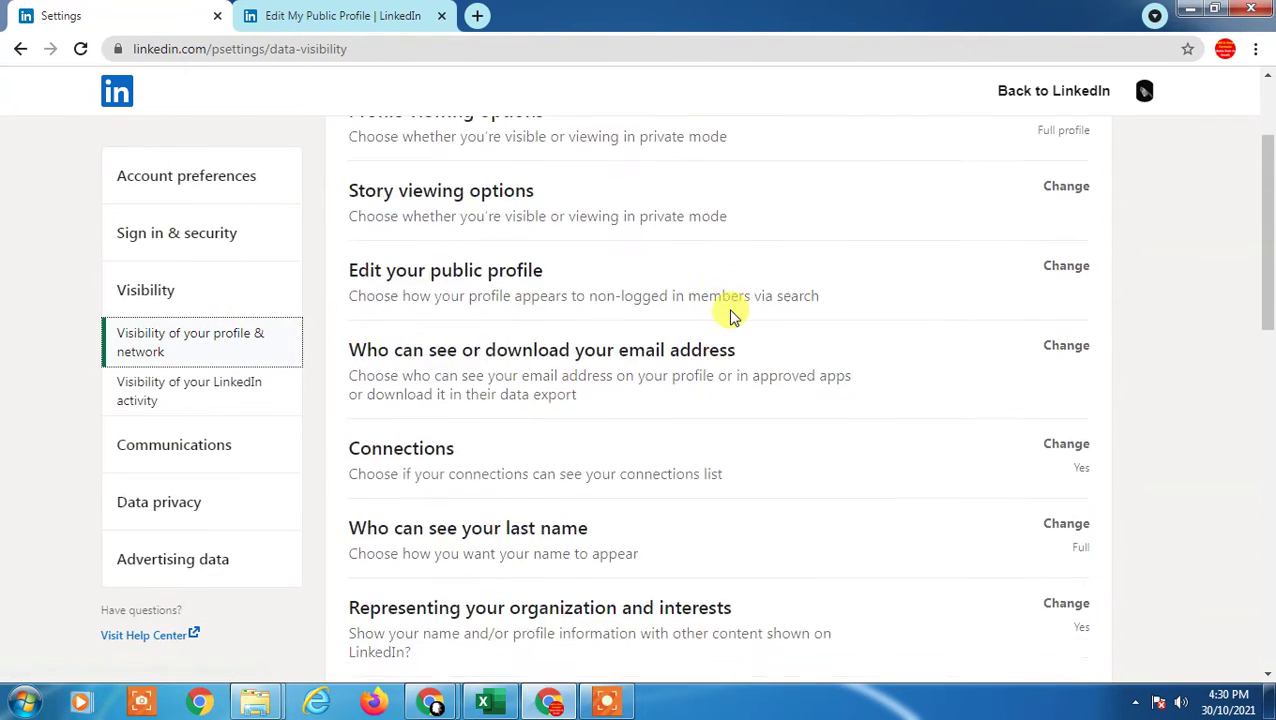
{"action": "scroll", "coordinate": [735, 320], "scroll_direction": "down", "scroll_amount": 1}
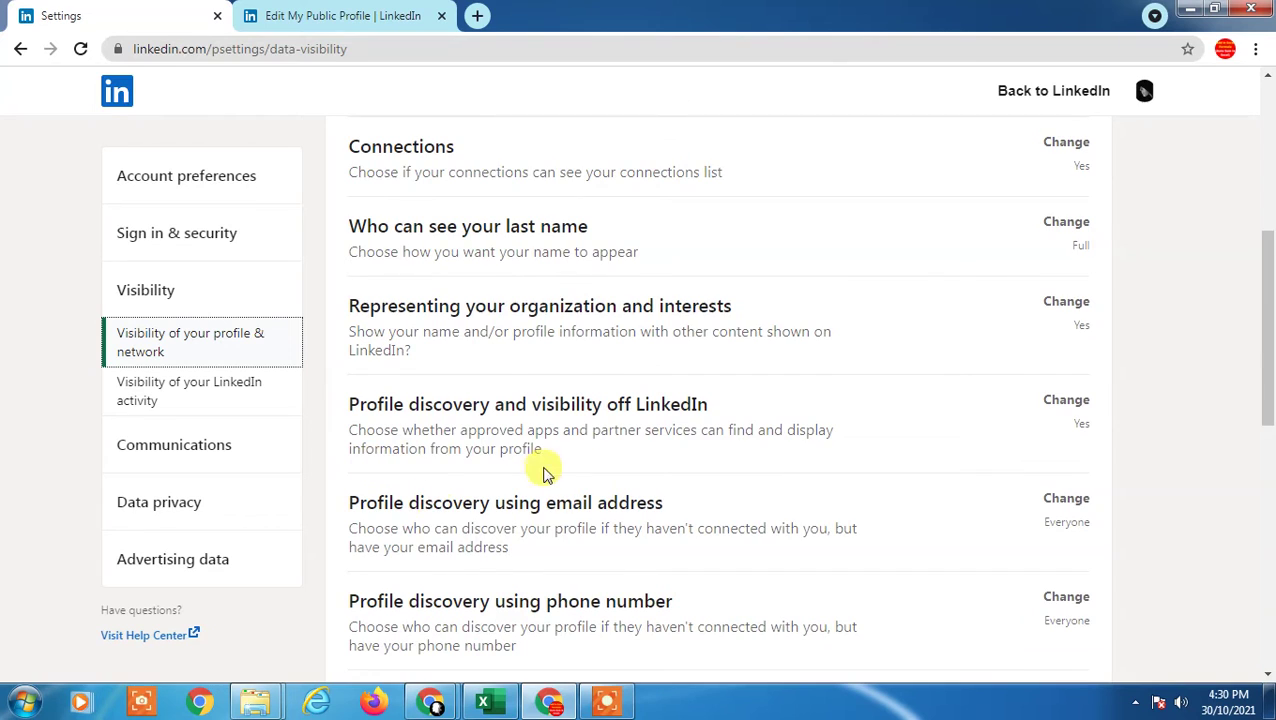
{"action": "scroll", "coordinate": [520, 460], "scroll_direction": "down", "scroll_amount": 2}
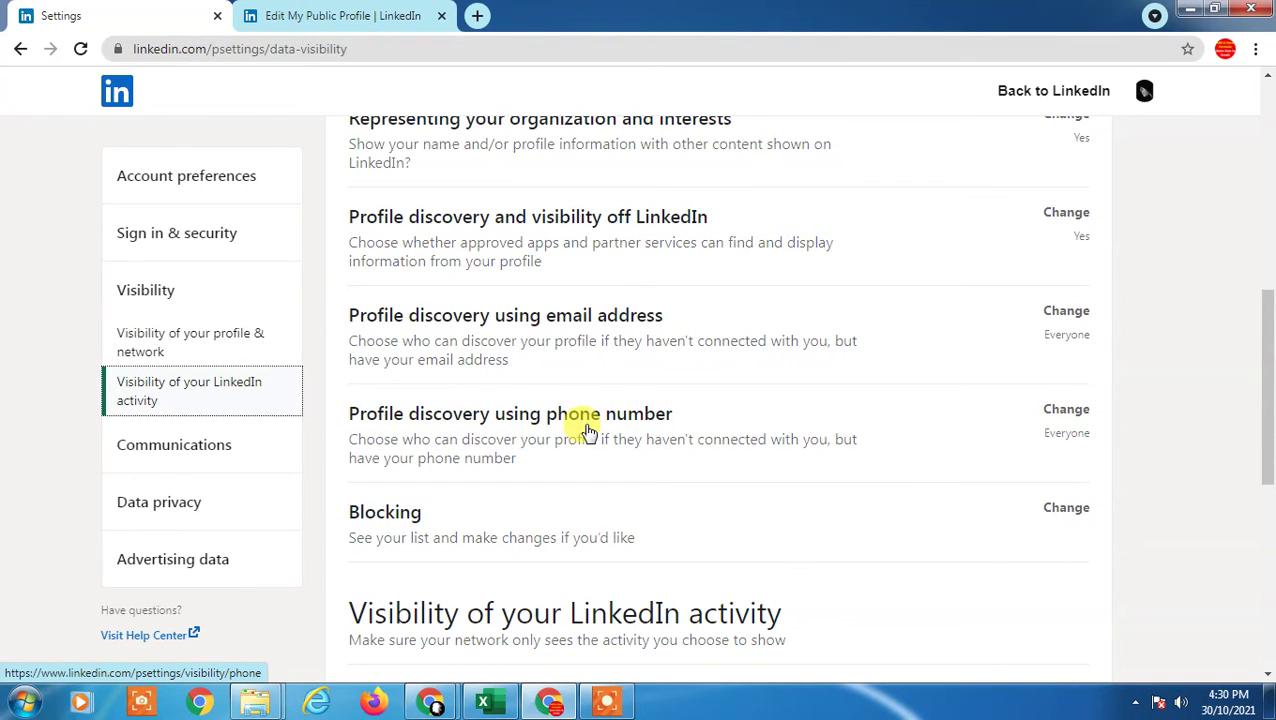
Step: Revisit the Communications settings and look through the notification, contact and messaging options
{"action": "left_click", "coordinate": [200, 445]}
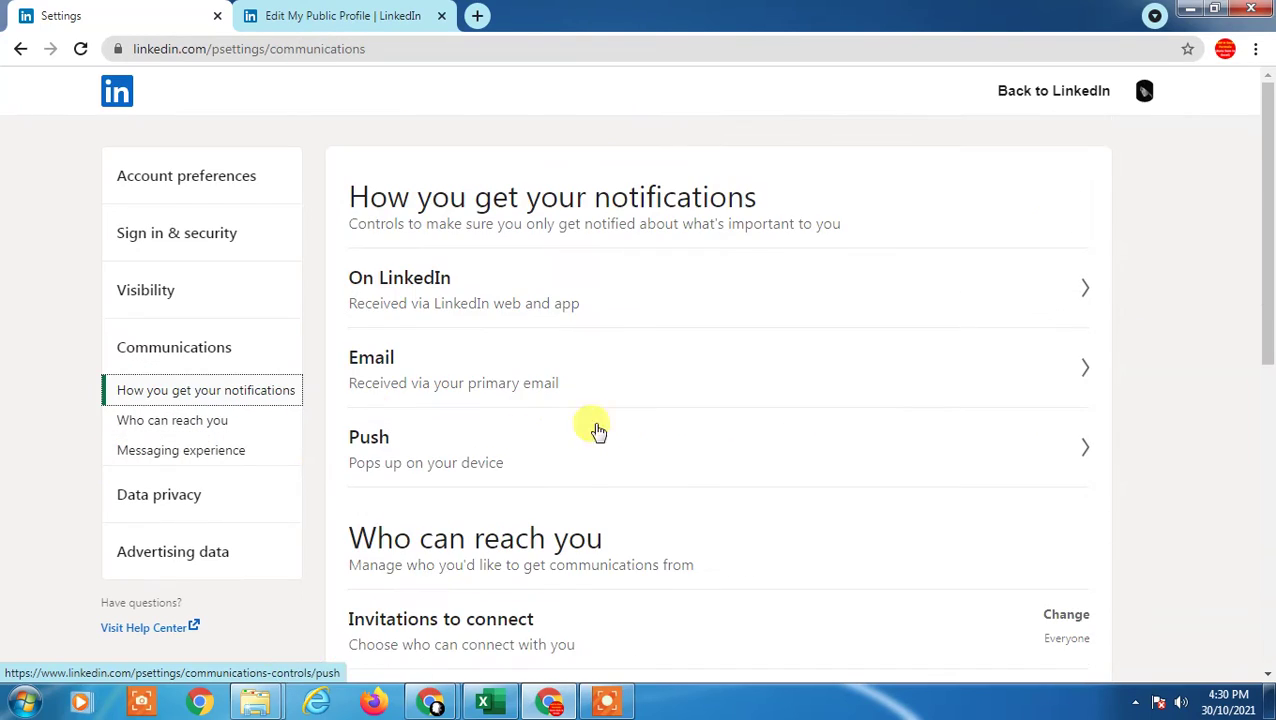
{"action": "scroll", "coordinate": [632, 419], "scroll_direction": "down", "scroll_amount": 4}
{"action": "scroll", "coordinate": [632, 419], "scroll_direction": "down", "scroll_amount": 3}
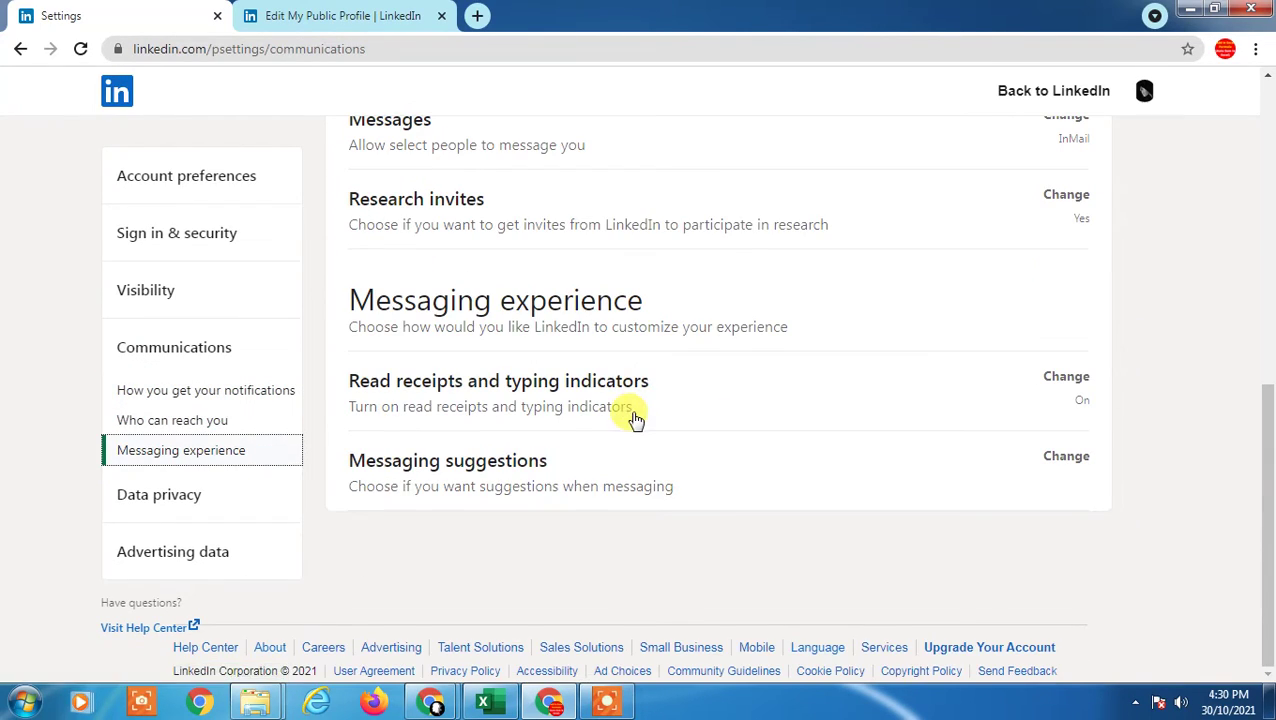
Step: Review the Data privacy settings, including how LinkedIn uses the data and the Job seeking preferences
{"action": "left_click", "coordinate": [163, 497]}
{"action": "scroll", "coordinate": [800, 300], "scroll_direction": "down", "scroll_amount": 3}
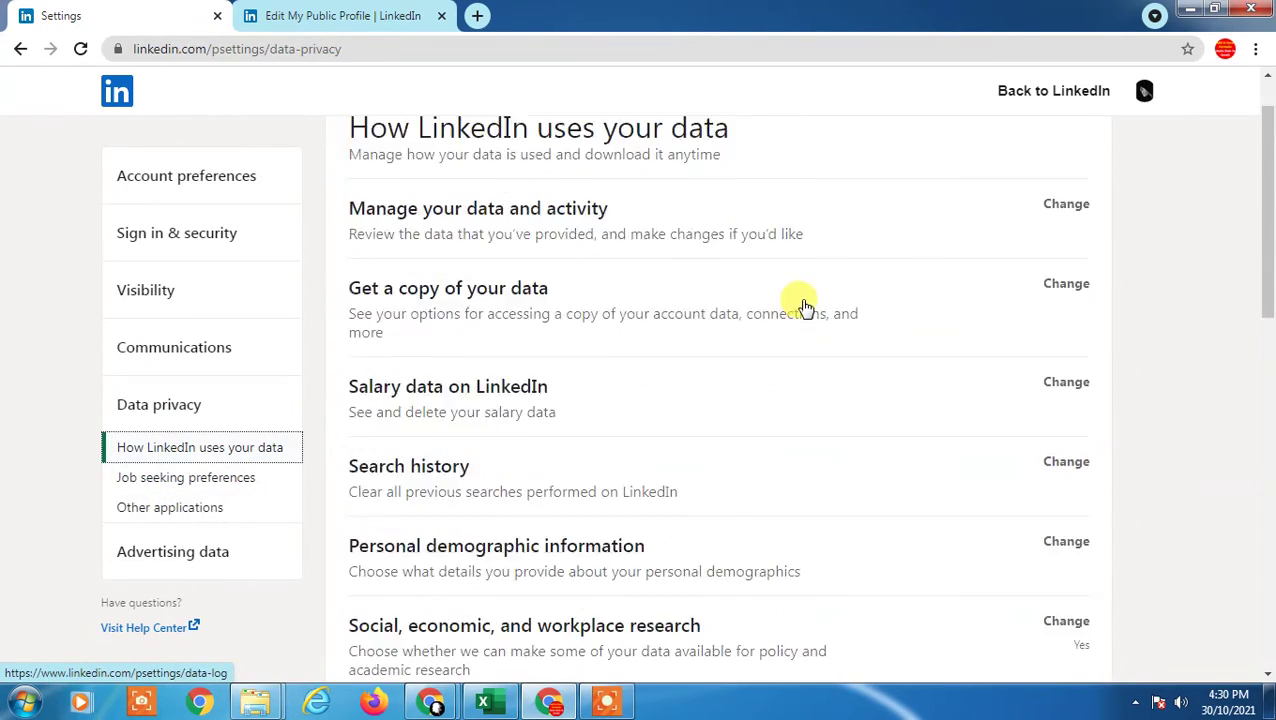
{"action": "scroll", "coordinate": [806, 307], "scroll_direction": "down", "scroll_amount": 8}
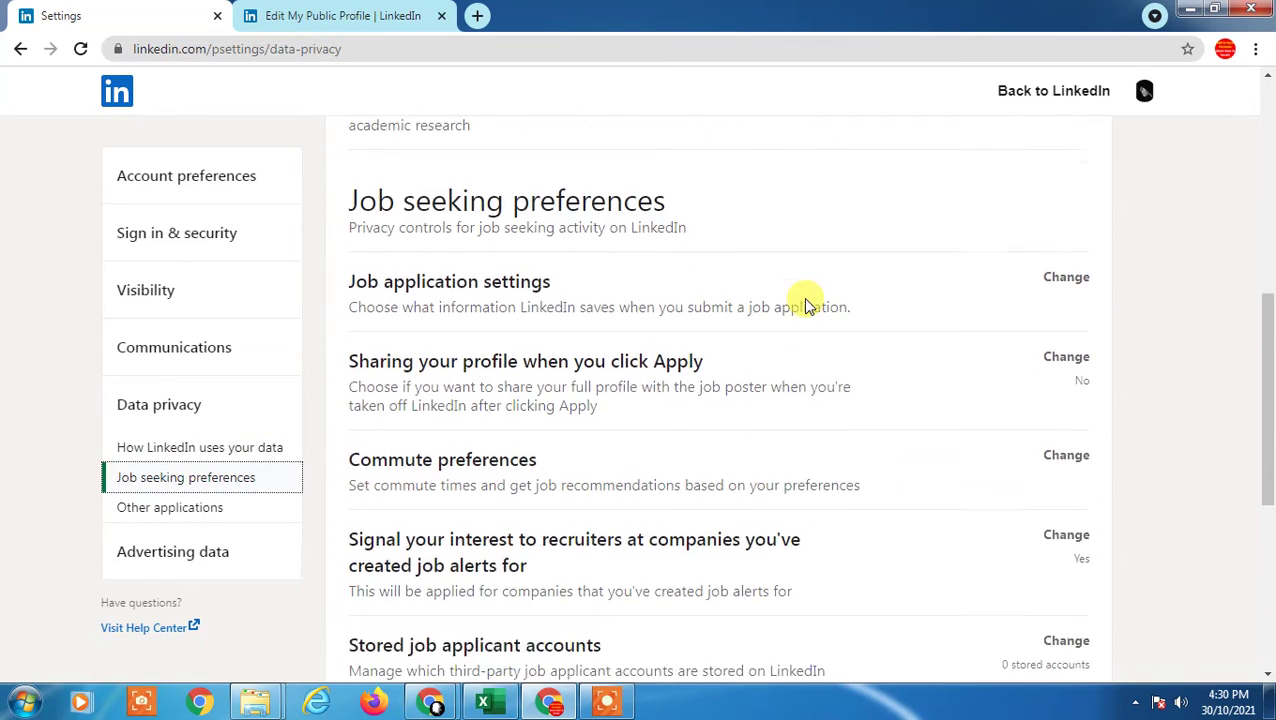
Step: Review the Other applications options in the Data privacy settings and open the Advertising data category
{"action": "scroll", "coordinate": [808, 305], "scroll_direction": "down", "scroll_amount": 1}
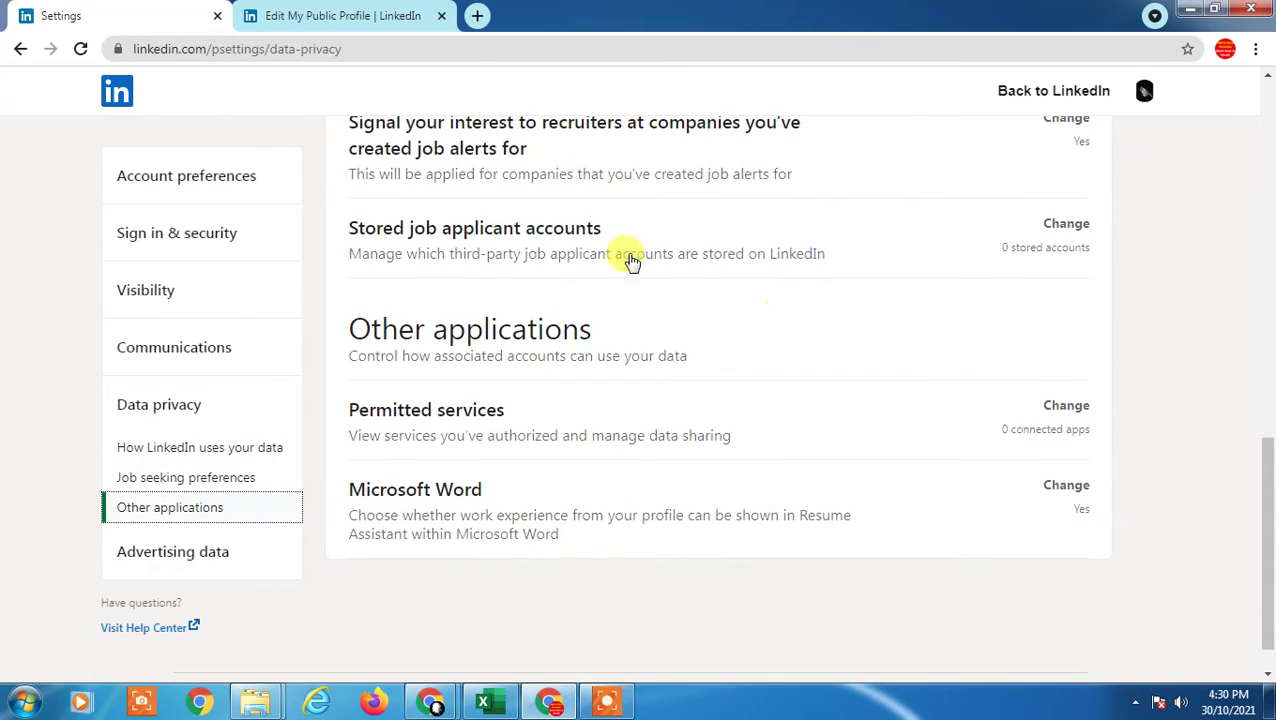
{"action": "left_click", "coordinate": [212, 553]}
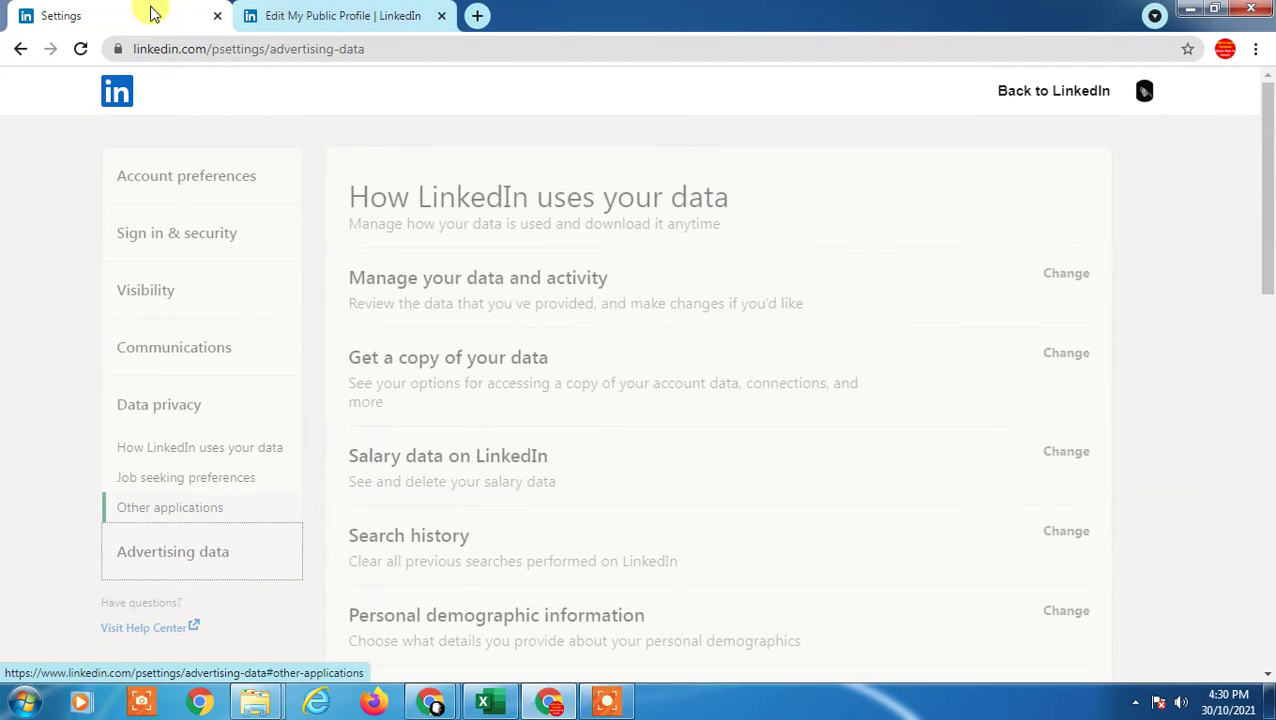
Step: Review the already open Public profile settings page, including the profile's public visibility options under Edit Visibility
{"action": "left_click", "coordinate": [318, 15]}
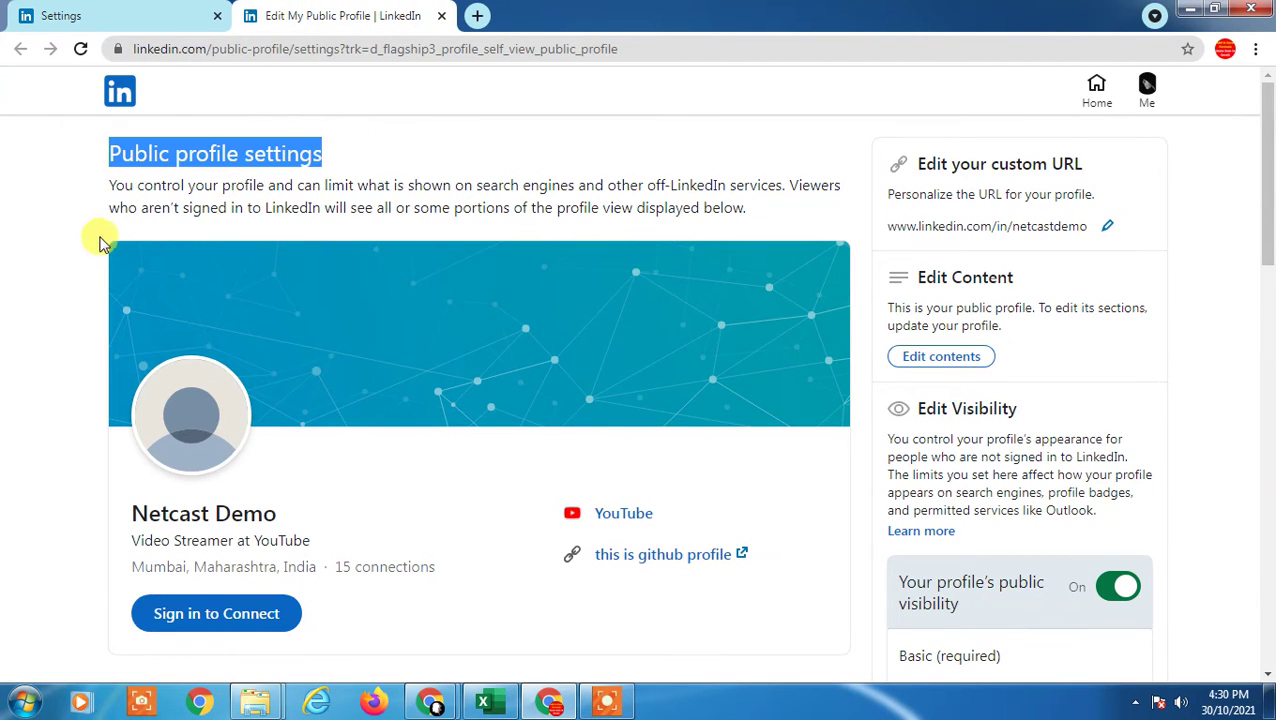
{"action": "left_click", "coordinate": [38, 220]}
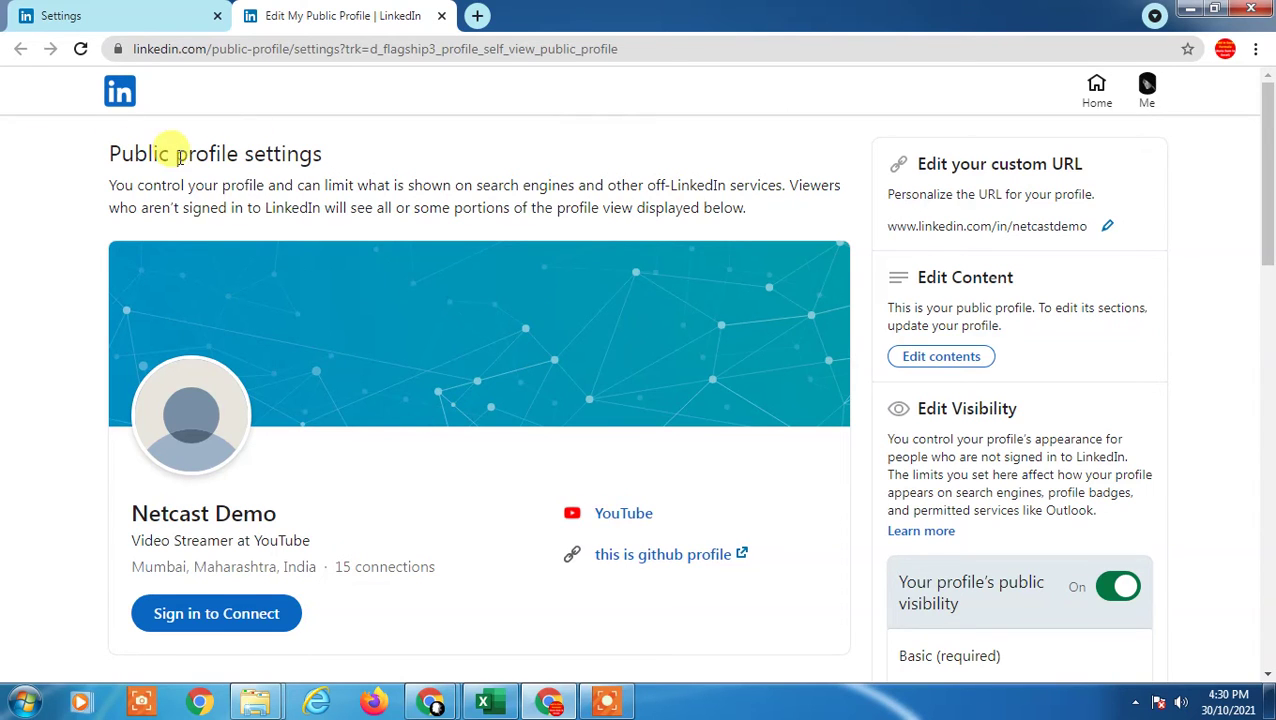
{"action": "left_click_drag", "start_coordinate": [176, 155], "coordinate": [345, 152]}
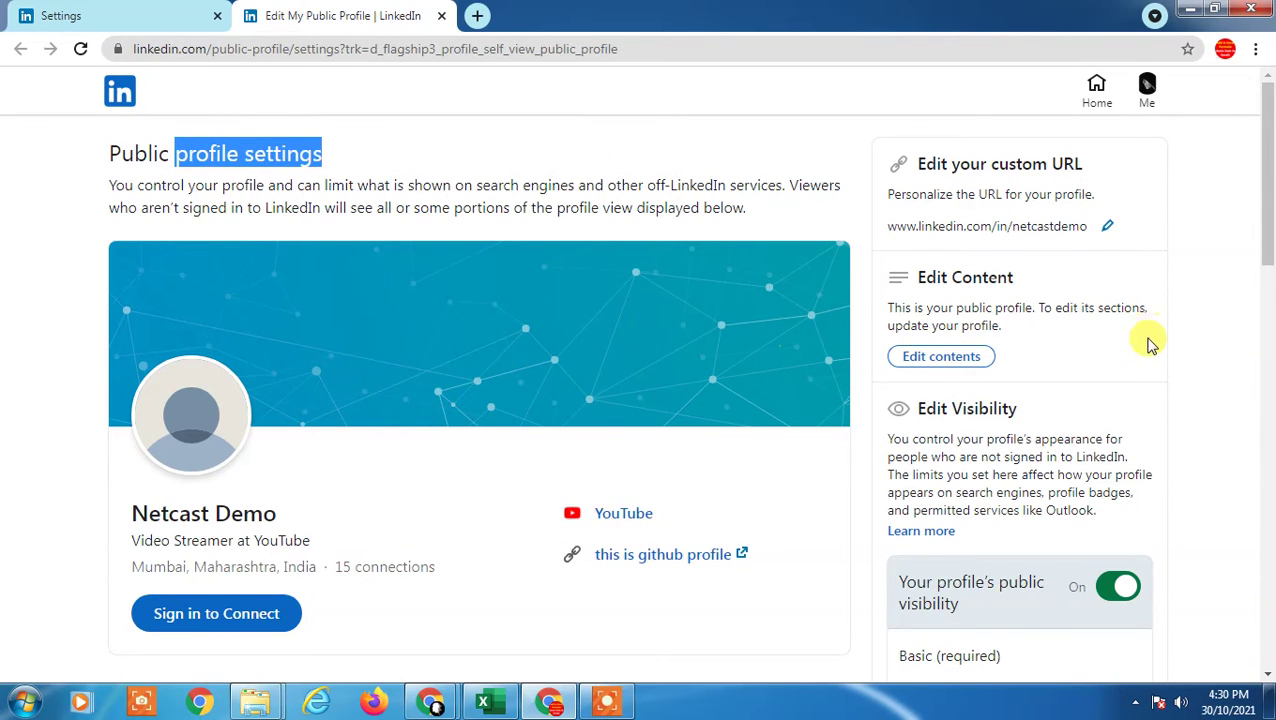
{"action": "scroll", "coordinate": [1150, 343], "scroll_direction": "down", "scroll_amount": 4}
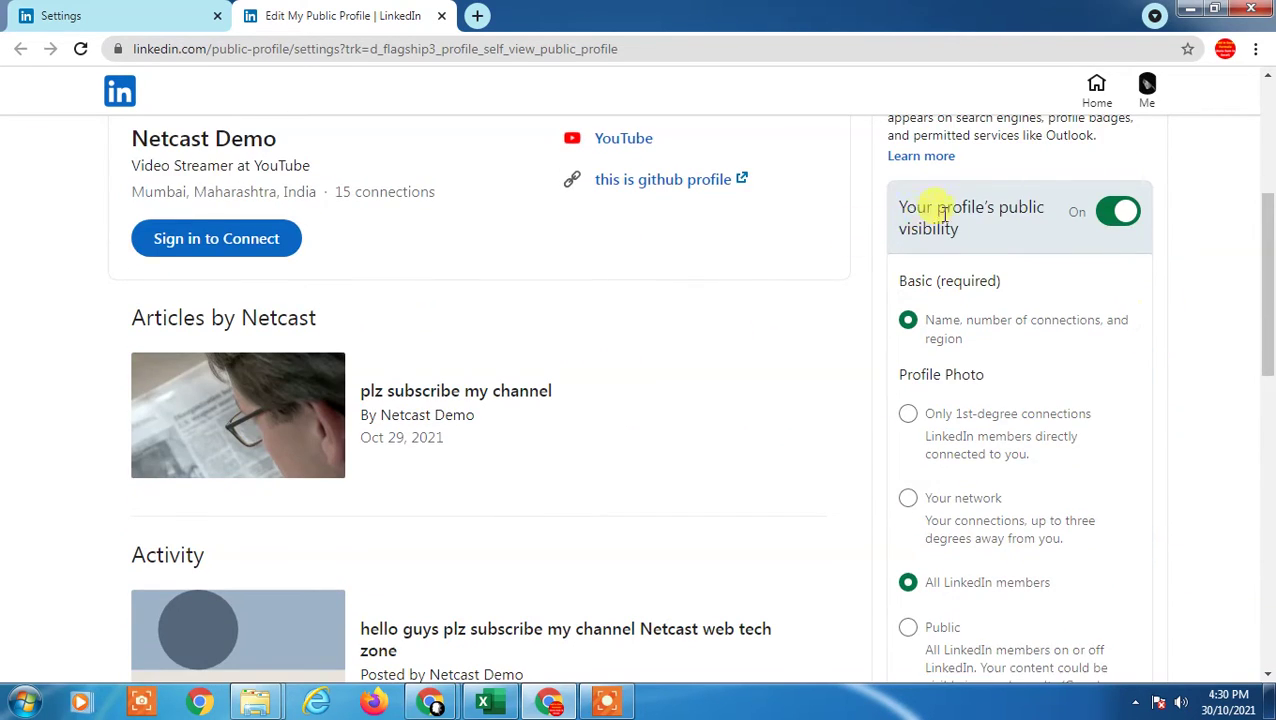
{"action": "left_click_drag", "start_coordinate": [940, 215], "coordinate": [927, 220]}
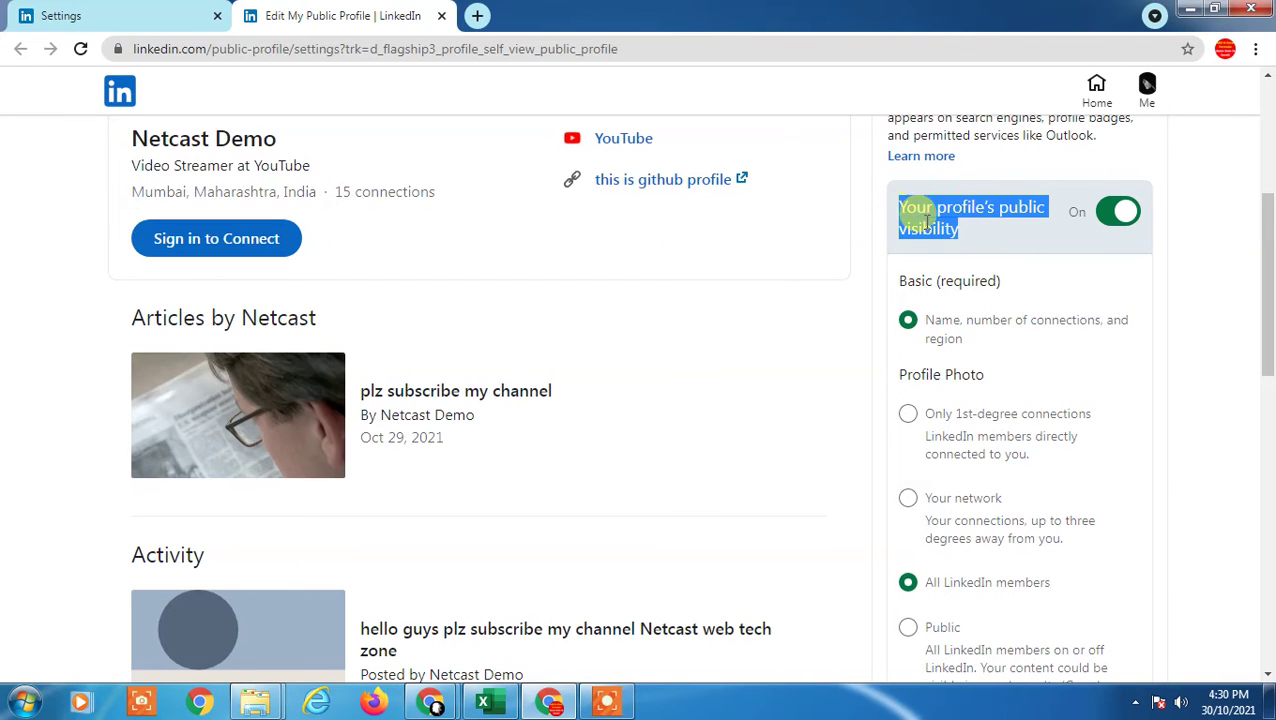
Step: Open Edit your public profile from the Visibility settings and compare it with the other public profile page
{"action": "left_click", "coordinate": [22, 22]}
{"action": "left_click", "coordinate": [174, 296]}
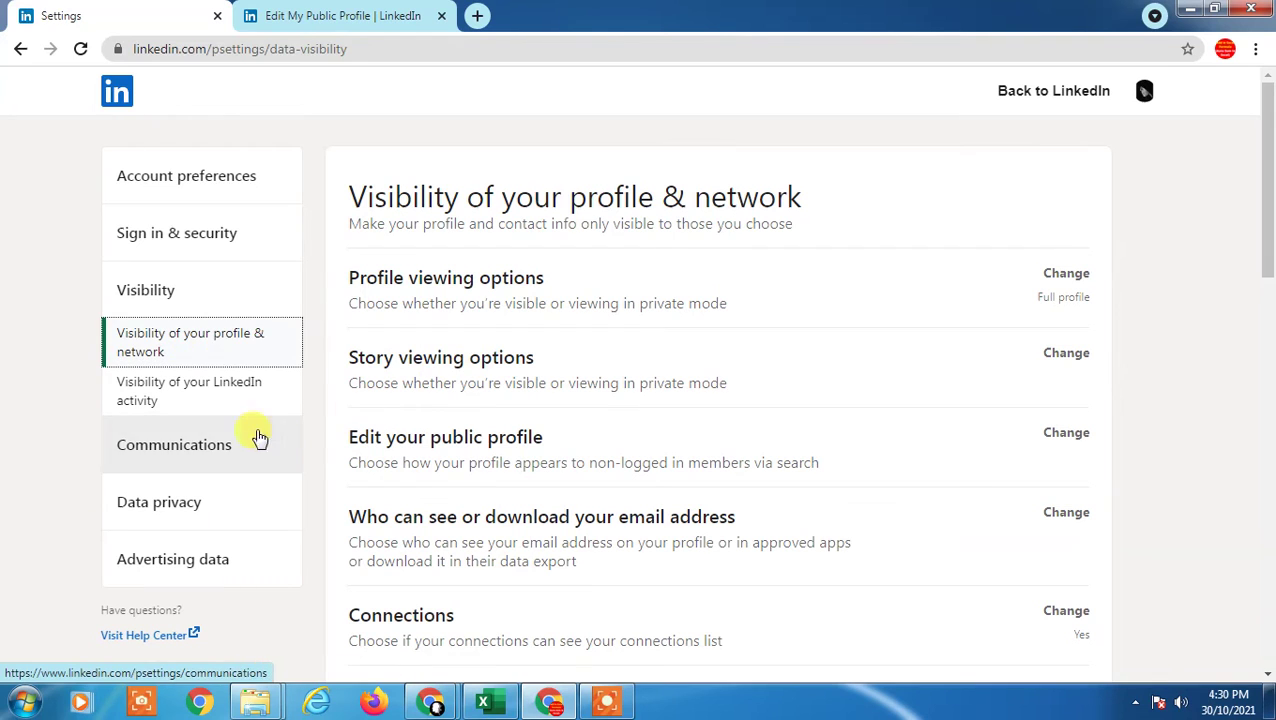
{"action": "left_click", "coordinate": [460, 455]}
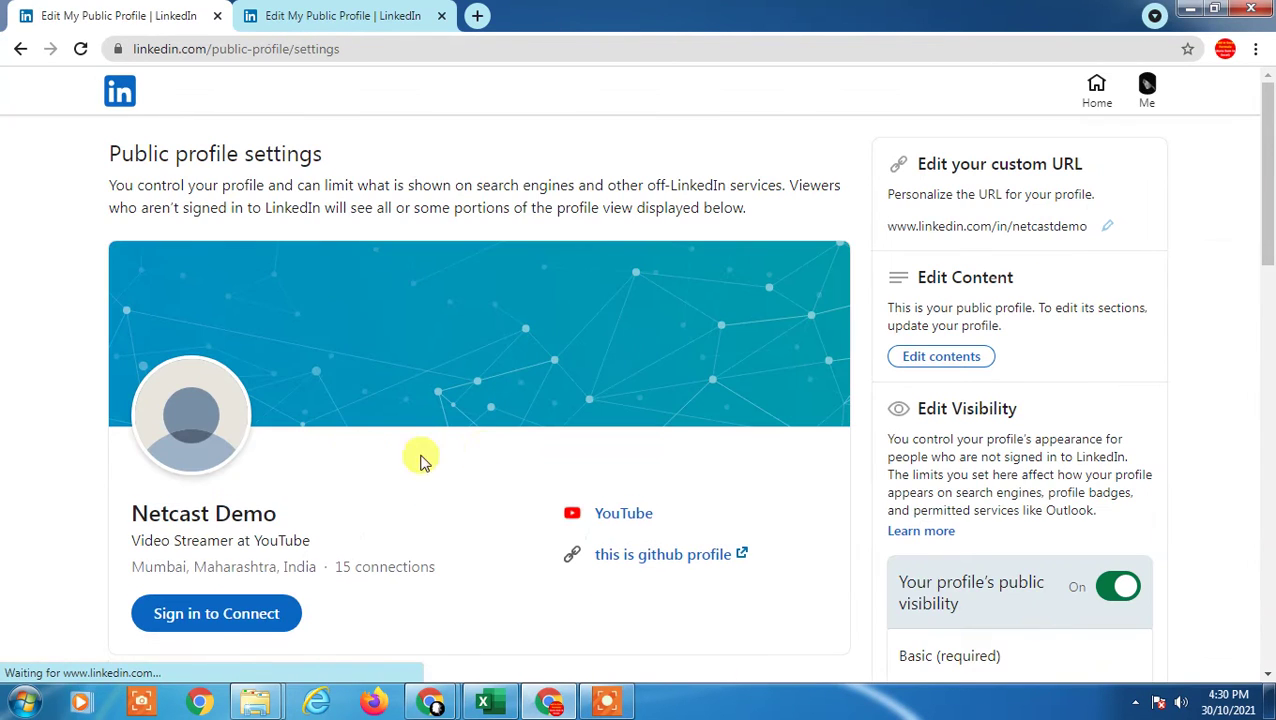
{"action": "left_click", "coordinate": [257, 8]}
{"action": "left_click", "coordinate": [45, 13]}
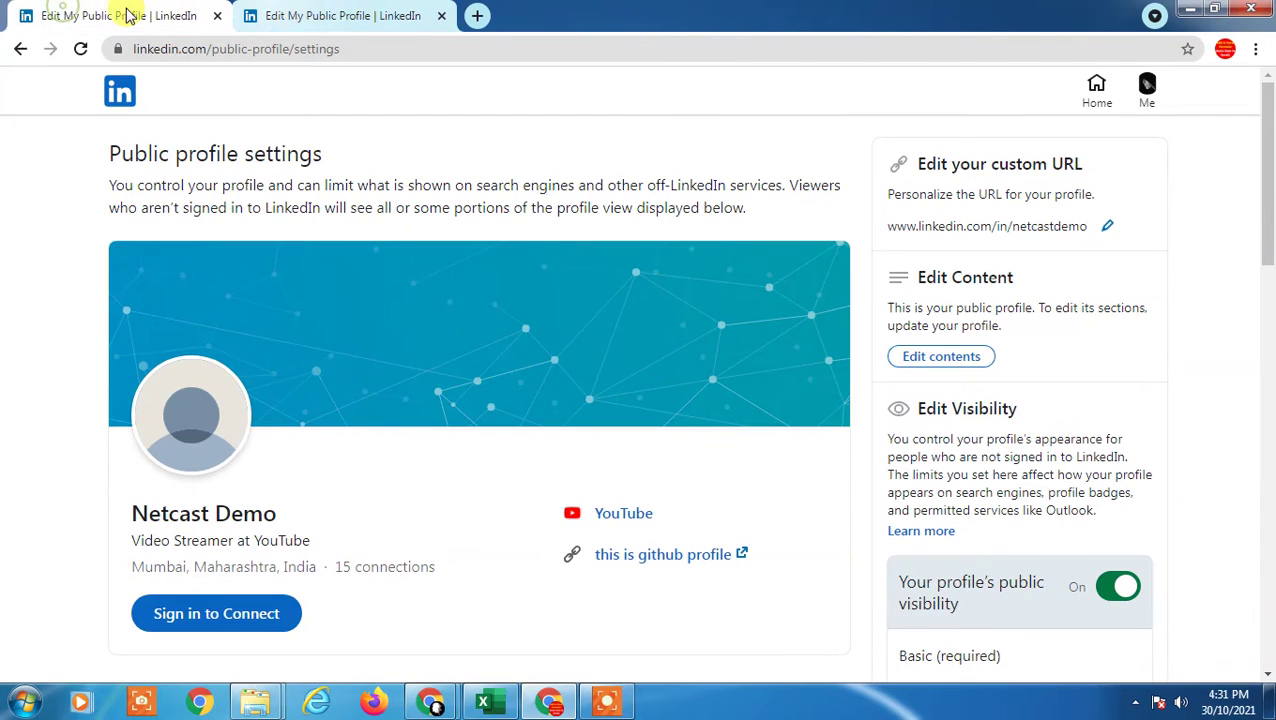
Step: Return to the Visibility settings, reopen Edit your public profile and go back to the other page's public visibility options
{"action": "left_click", "coordinate": [15, 49]}
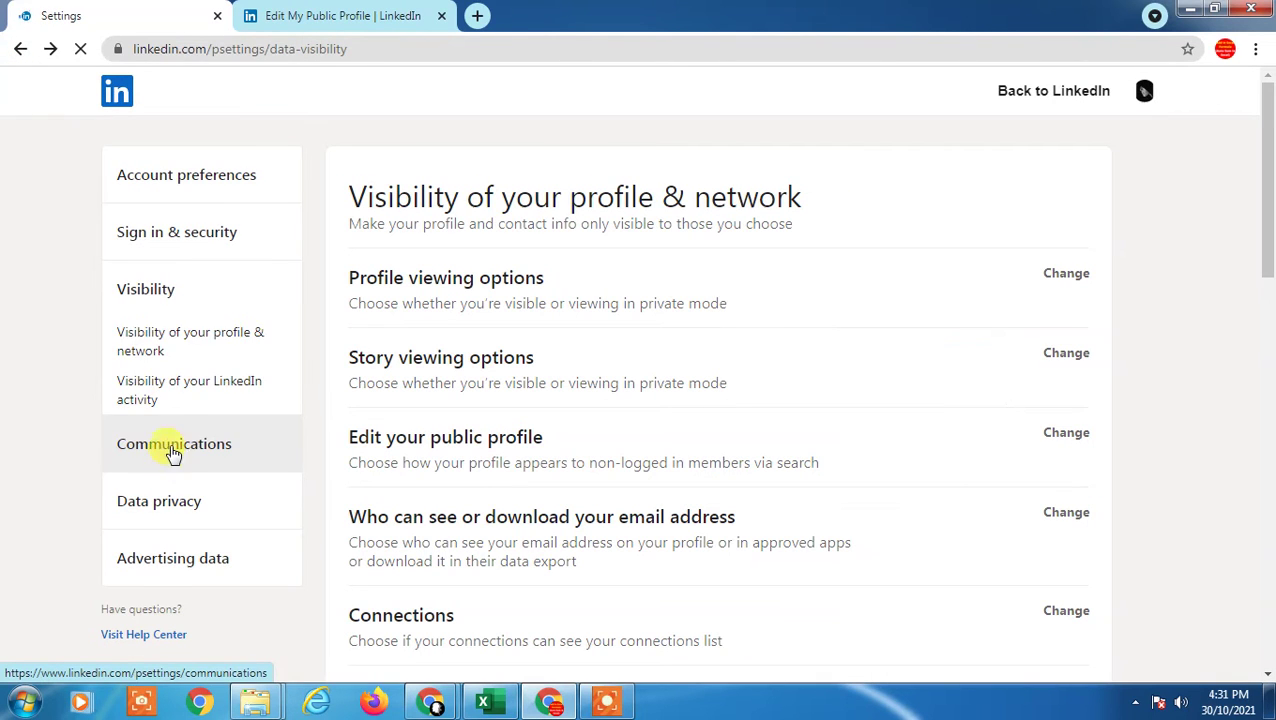
{"action": "left_click", "coordinate": [150, 335]}
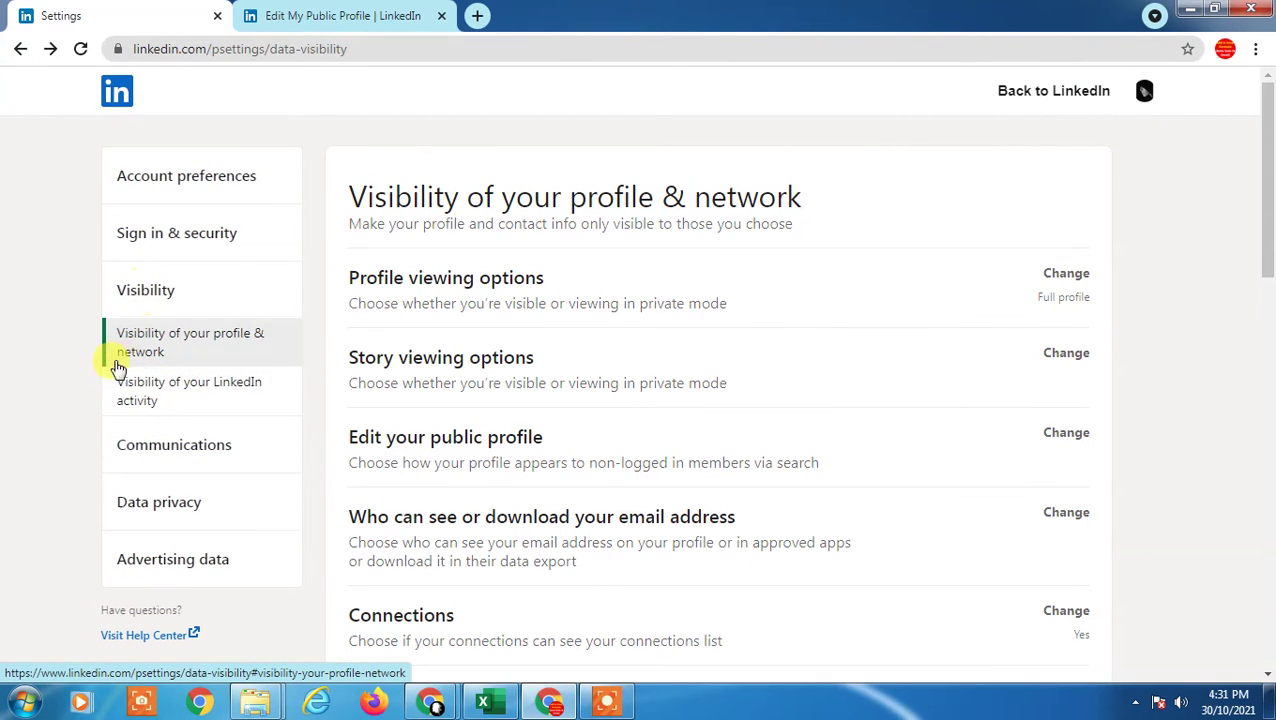
{"action": "left_click", "coordinate": [452, 450]}
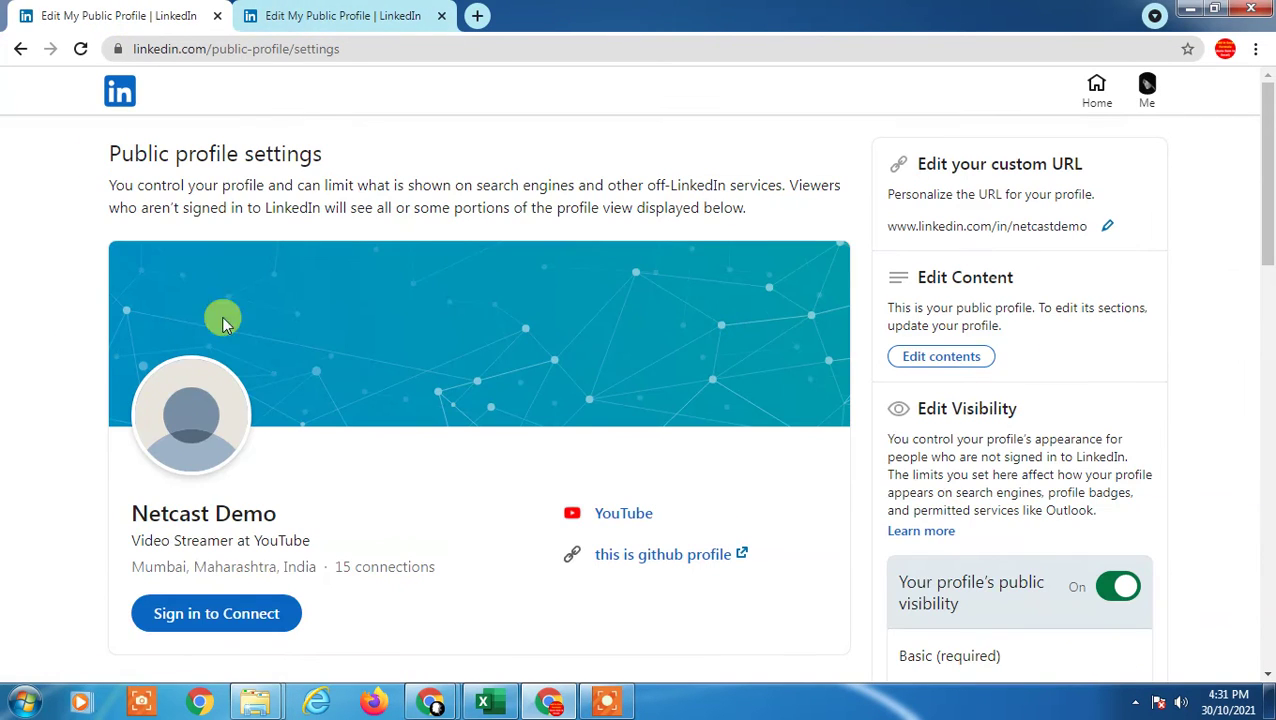
{"action": "key", "text": "ctrl+Tab"}
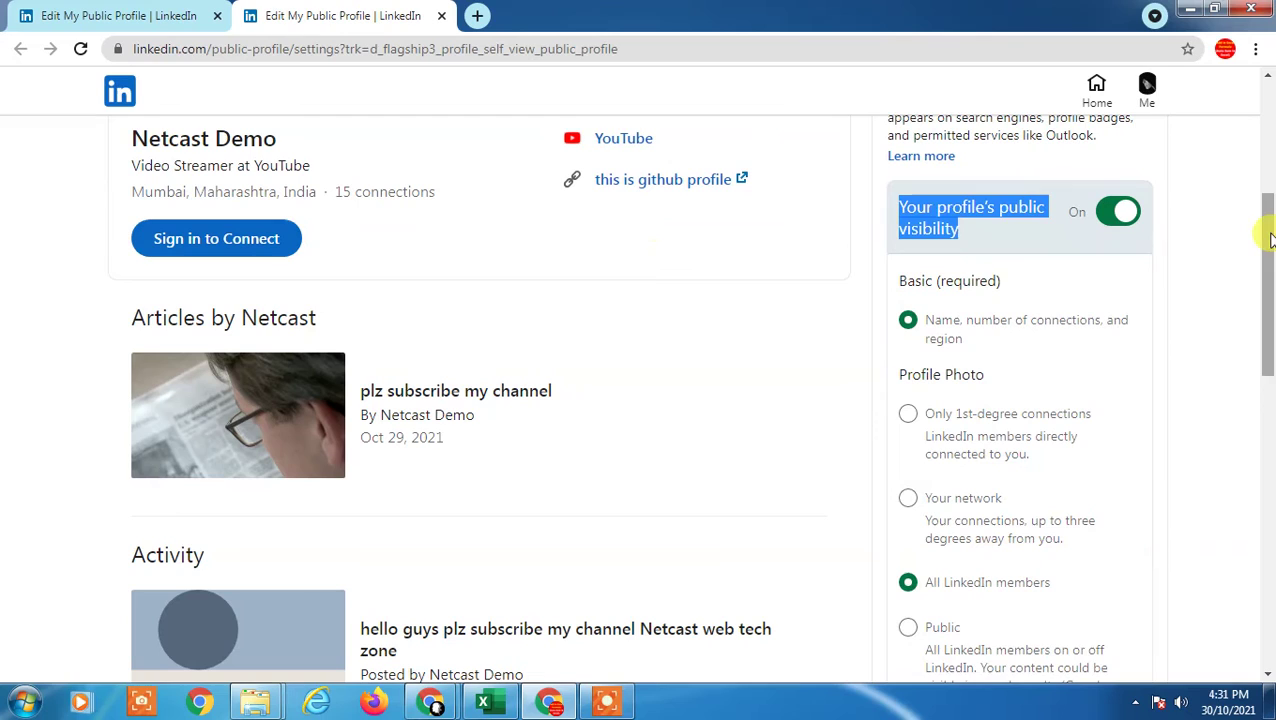
{"action": "left_click", "coordinate": [1217, 194]}
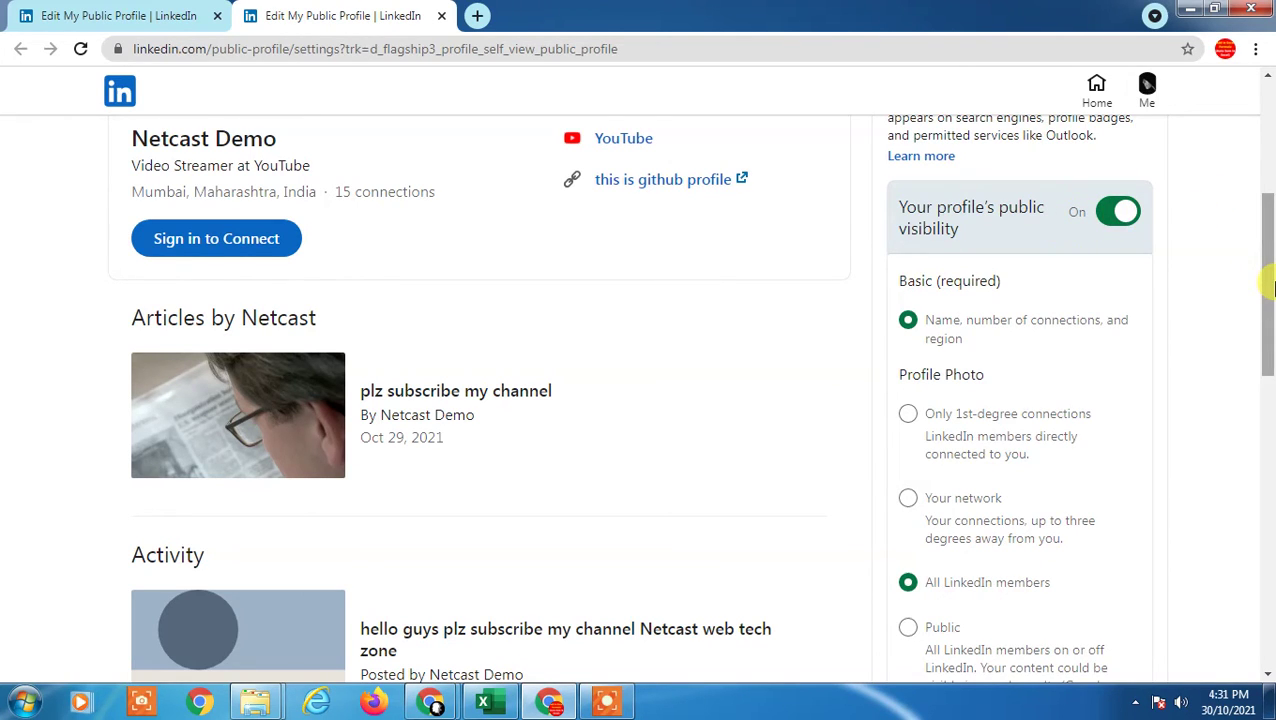
Step: Switch the profile's public visibility off, read the notice on the page and switch the visibility on again
{"action": "left_click", "coordinate": [1118, 211]}
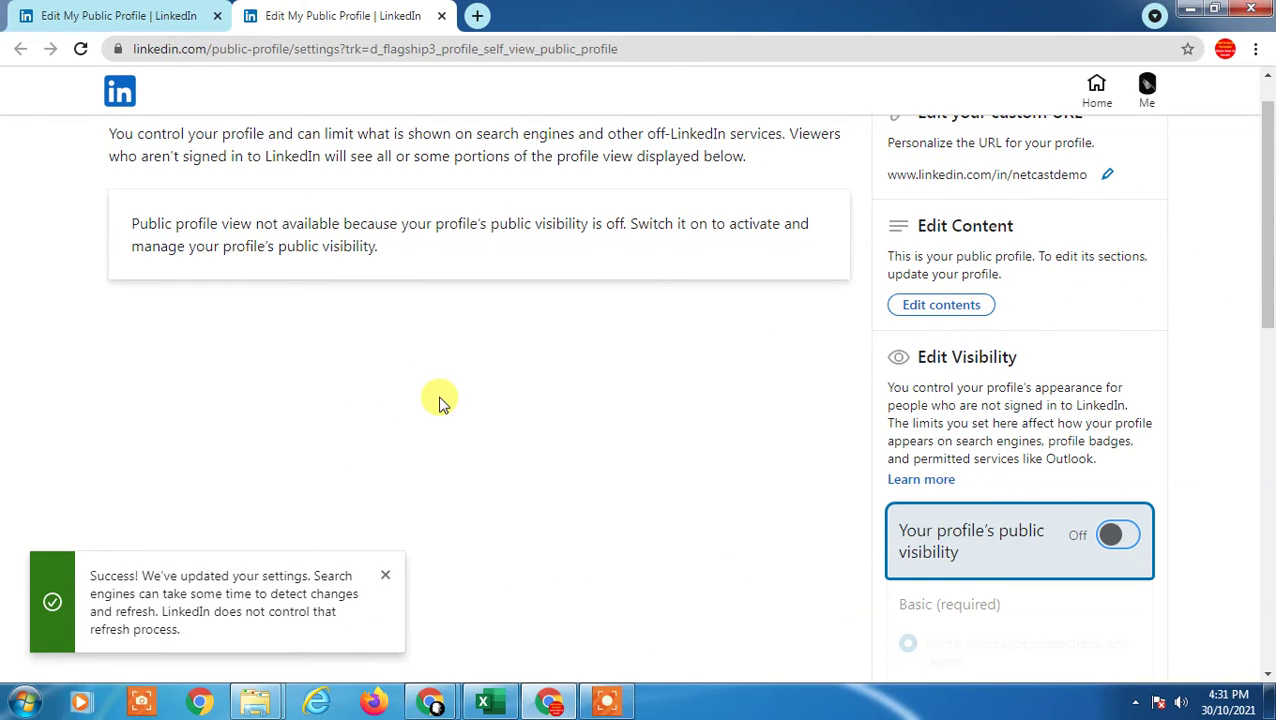
{"action": "scroll", "coordinate": [356, 393], "scroll_direction": "up", "scroll_amount": 1}
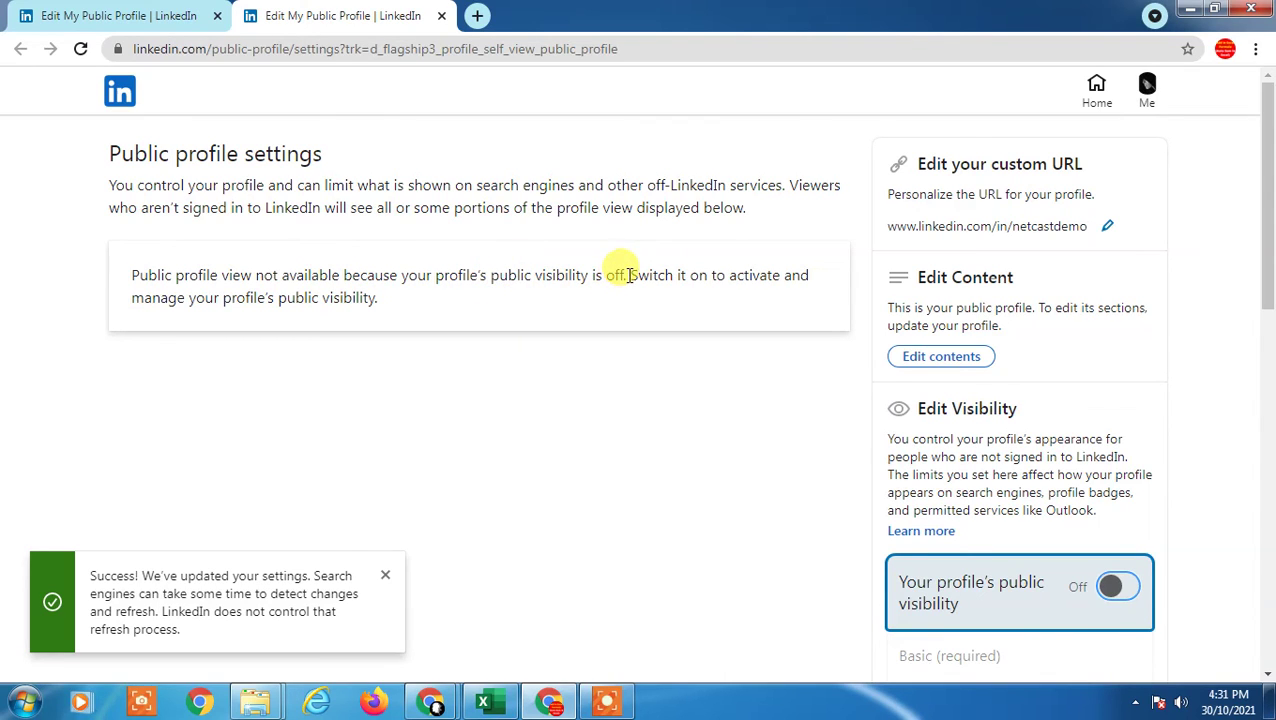
{"action": "left_click_drag", "start_coordinate": [629, 275], "coordinate": [84, 280]}
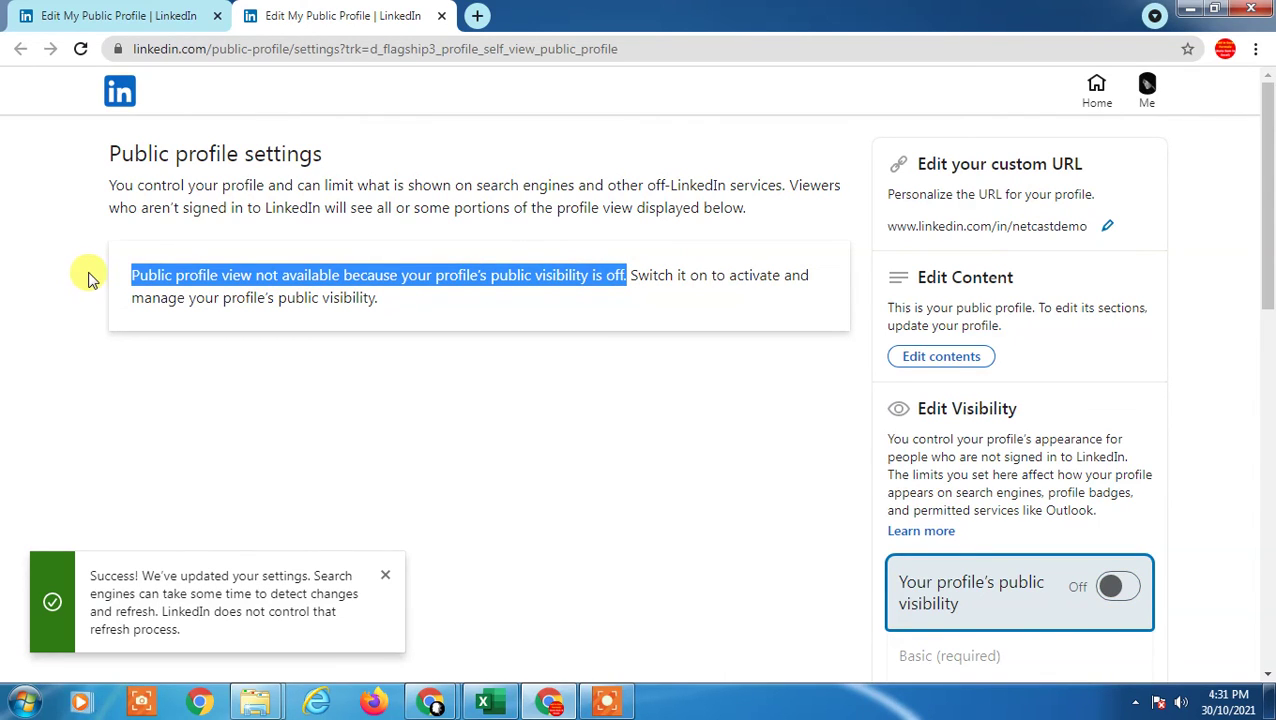
{"action": "left_click", "coordinate": [1127, 595]}
Step: Set Articles & Activity to Hide on the public profile and look over the remaining section visibility options
{"action": "scroll", "coordinate": [1153, 538], "scroll_direction": "down", "scroll_amount": 3}
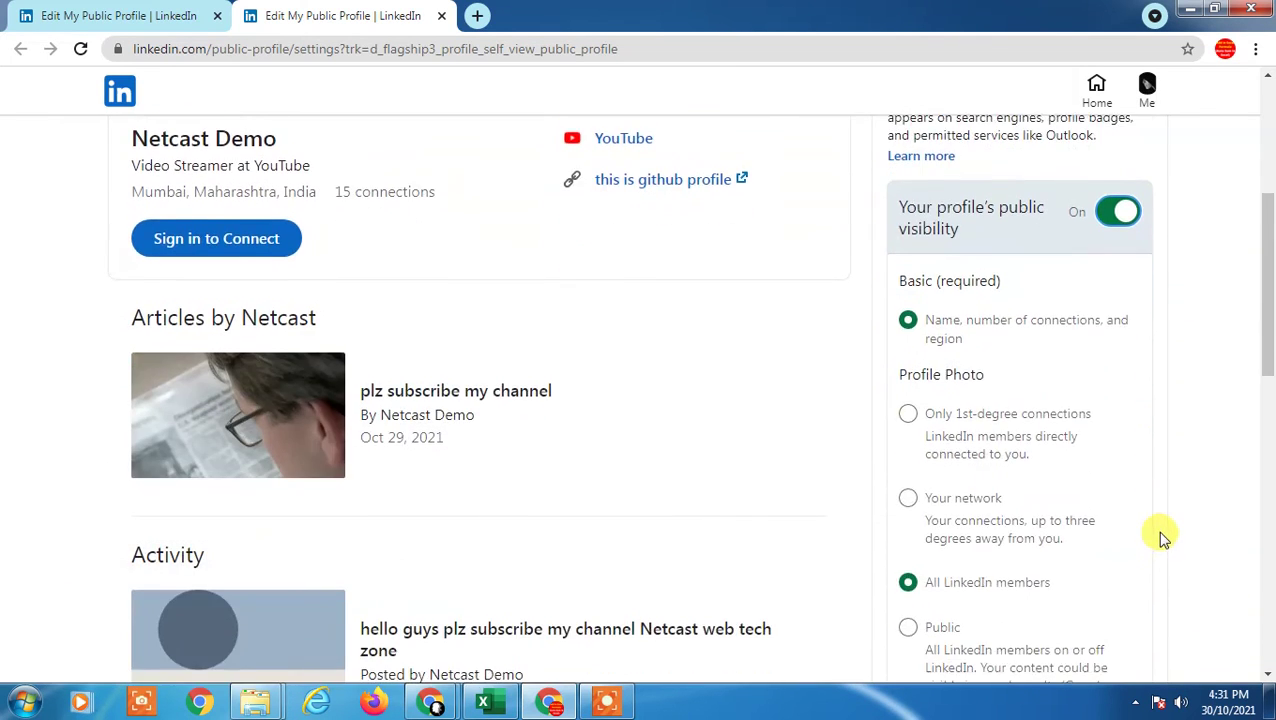
{"action": "scroll", "coordinate": [1163, 538], "scroll_direction": "down", "scroll_amount": 5}
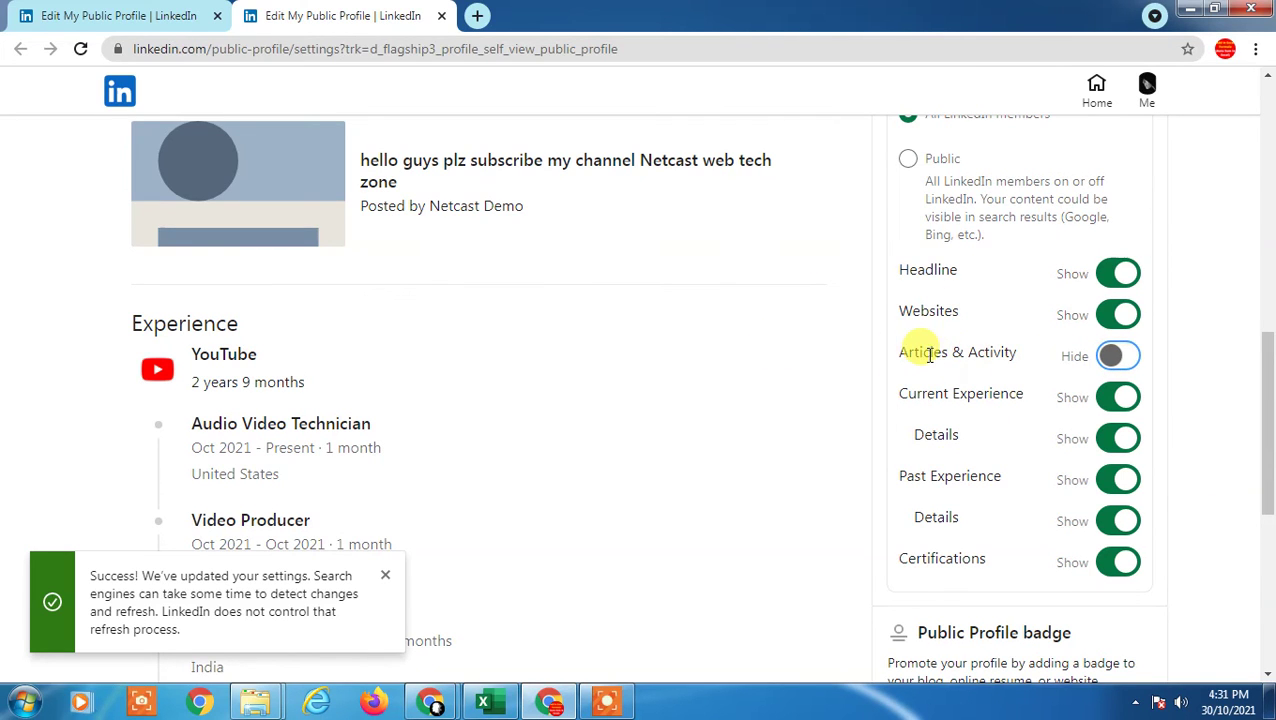
{"action": "scroll", "coordinate": [1028, 350], "scroll_direction": "down", "scroll_amount": 2}
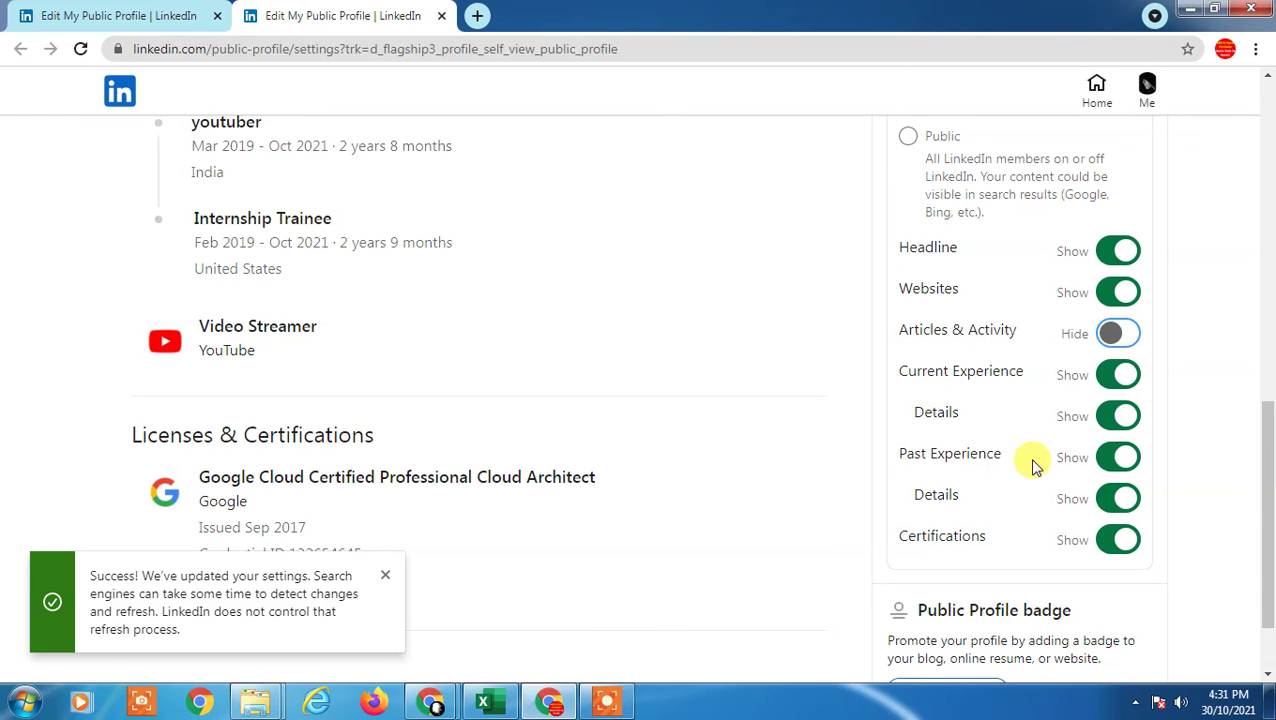
{"action": "scroll", "coordinate": [1036, 464], "scroll_direction": "down", "scroll_amount": 1}
{"action": "scroll", "coordinate": [1036, 464], "scroll_direction": "down", "scroll_amount": 1}
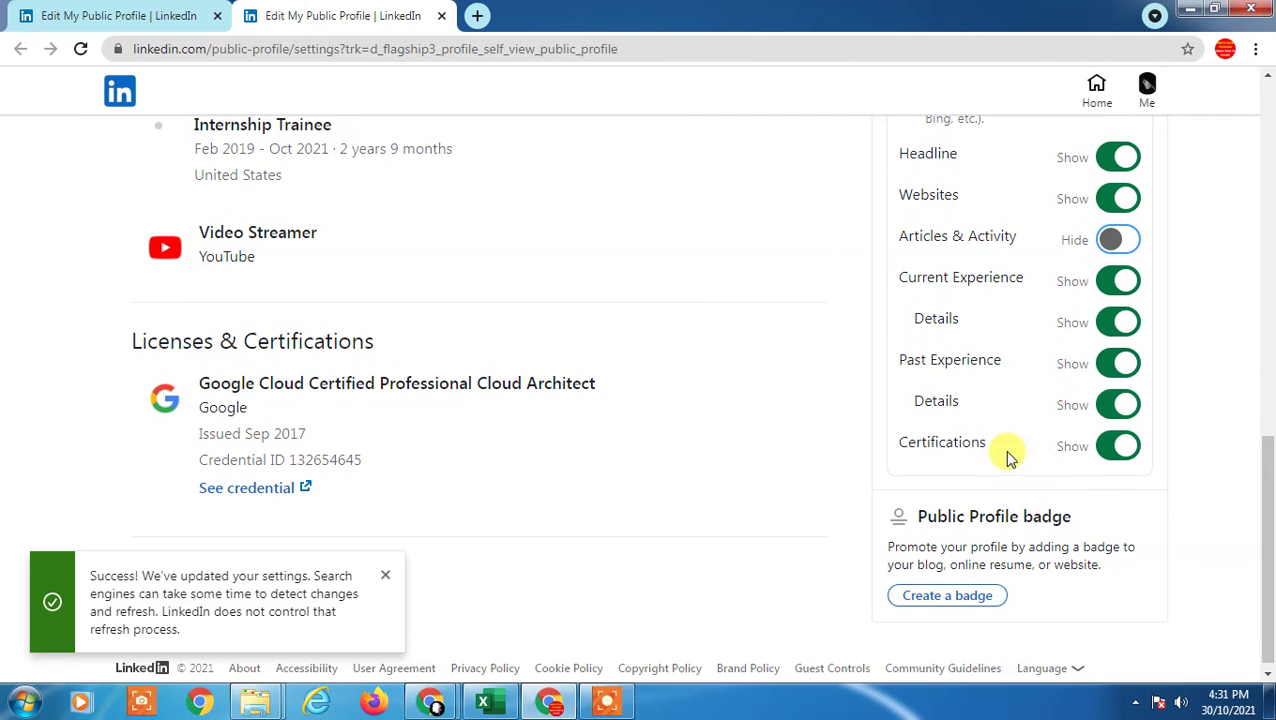
Step: Try hiding Past Experience and the Current Experience details on the public profile, and set both back to Show
{"action": "left_click", "coordinate": [1116, 364]}
{"action": "left_click", "coordinate": [1117, 322]}
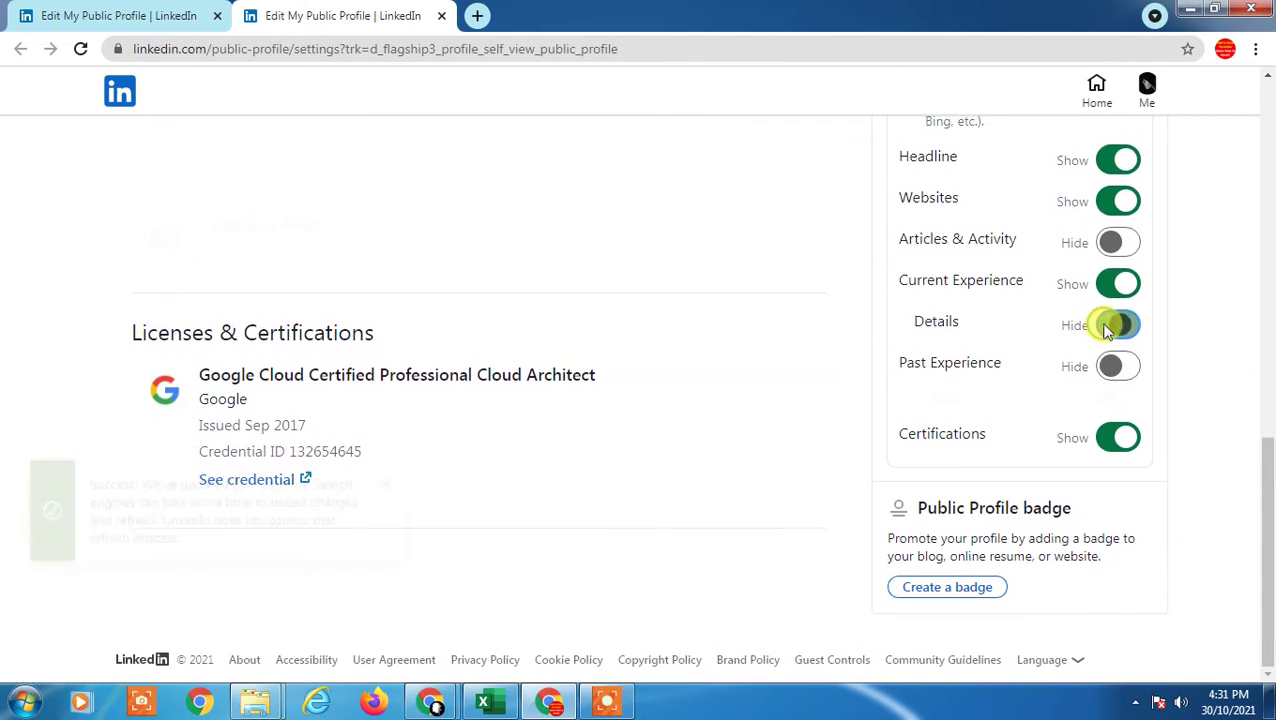
{"action": "left_click", "coordinate": [1118, 398]}
{"action": "left_click", "coordinate": [1117, 353]}
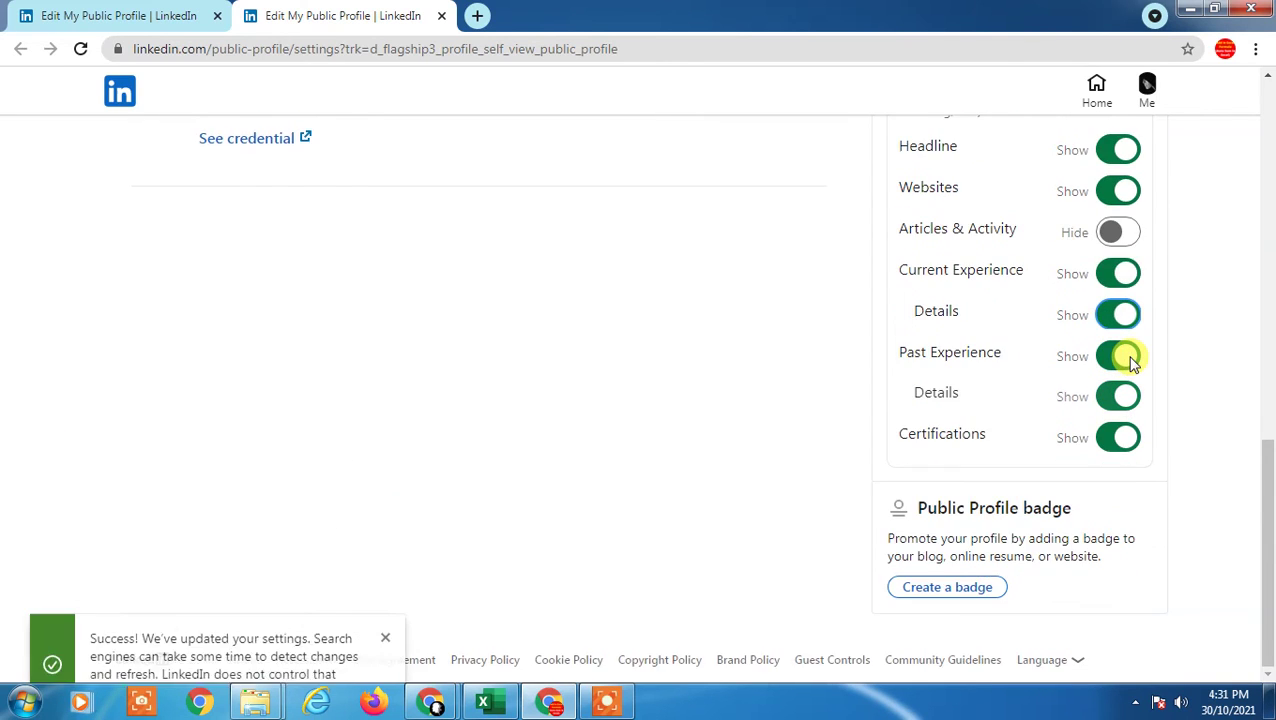
{"action": "left_click", "coordinate": [1127, 321]}
{"action": "left_click", "coordinate": [1126, 320]}
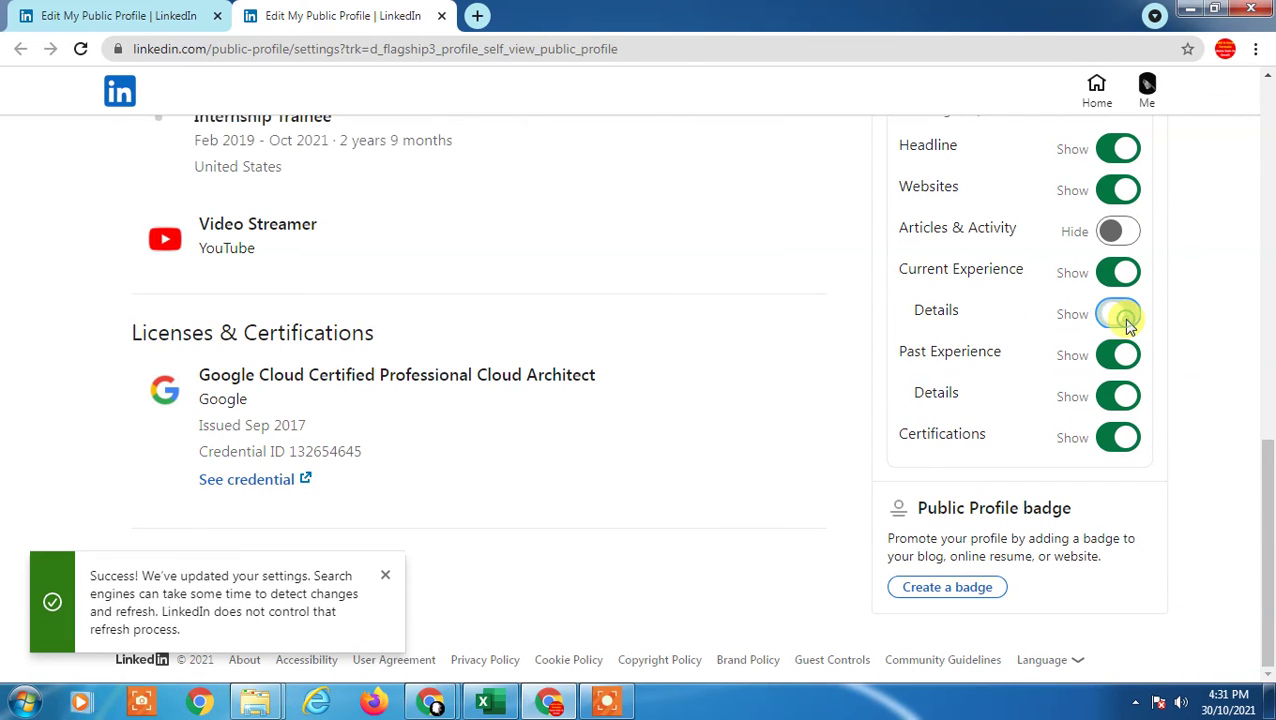
Step: Leave the public profile settings for the LinkedIn home page and minimize the browser window
{"action": "scroll", "coordinate": [669, 390], "scroll_direction": "up", "scroll_amount": 1}
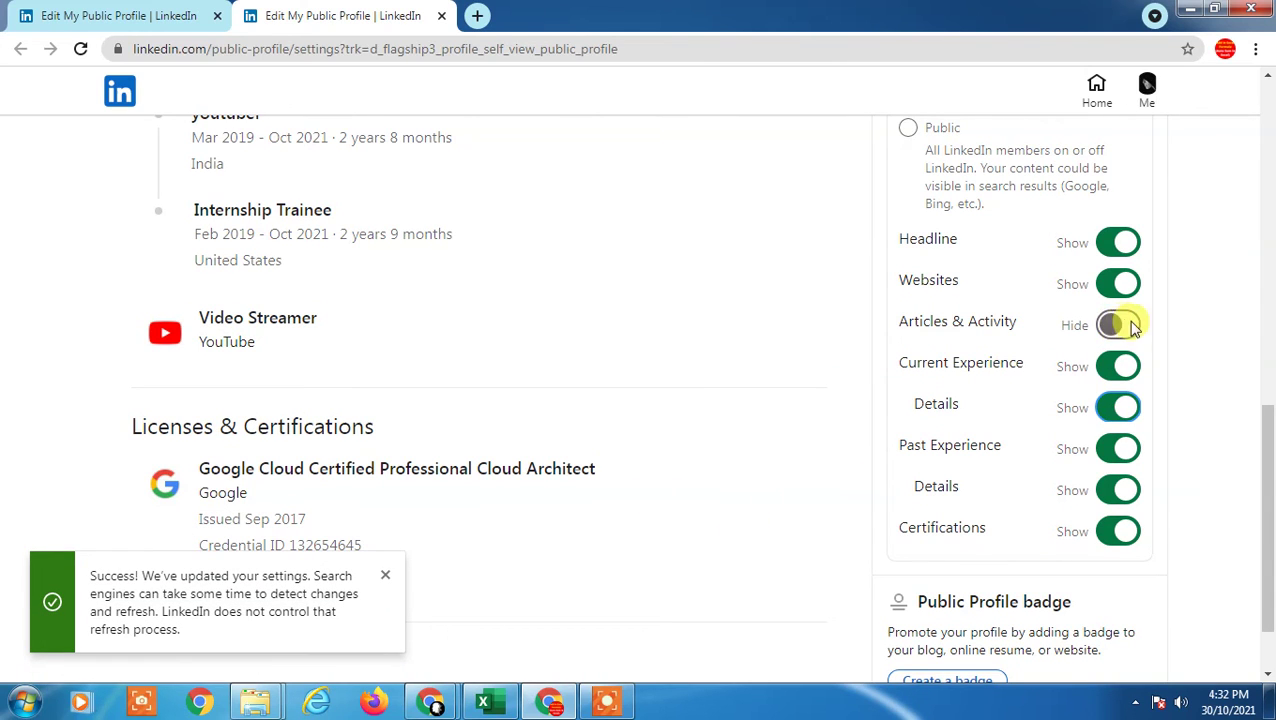
{"action": "scroll", "coordinate": [699, 303], "scroll_direction": "up", "scroll_amount": 6}
{"action": "left_click", "coordinate": [122, 90]}
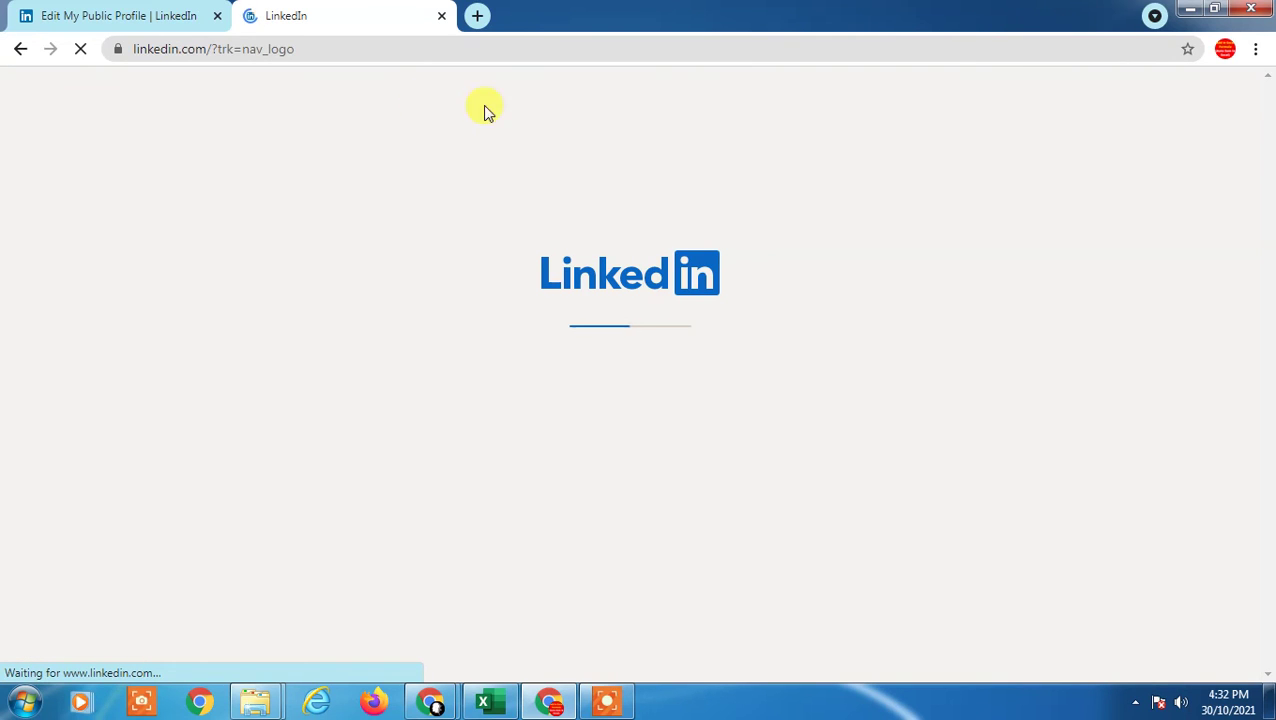
{"action": "left_click", "coordinate": [1190, 9]}
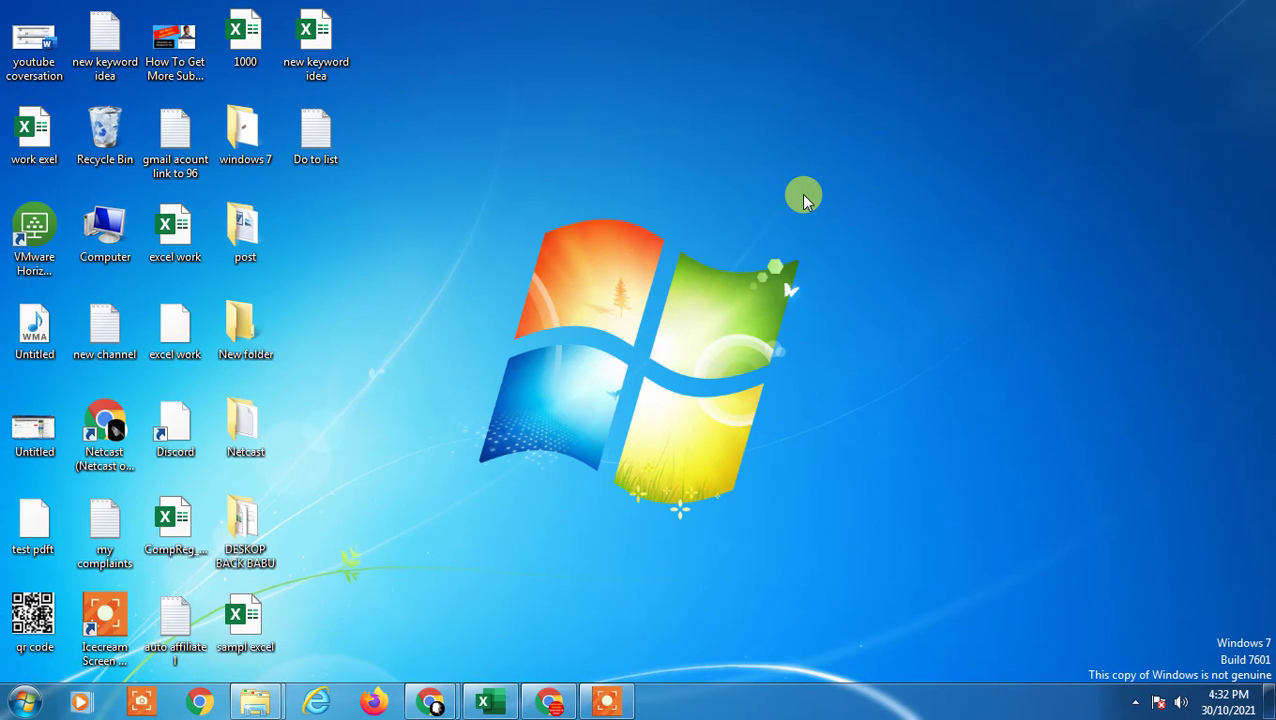